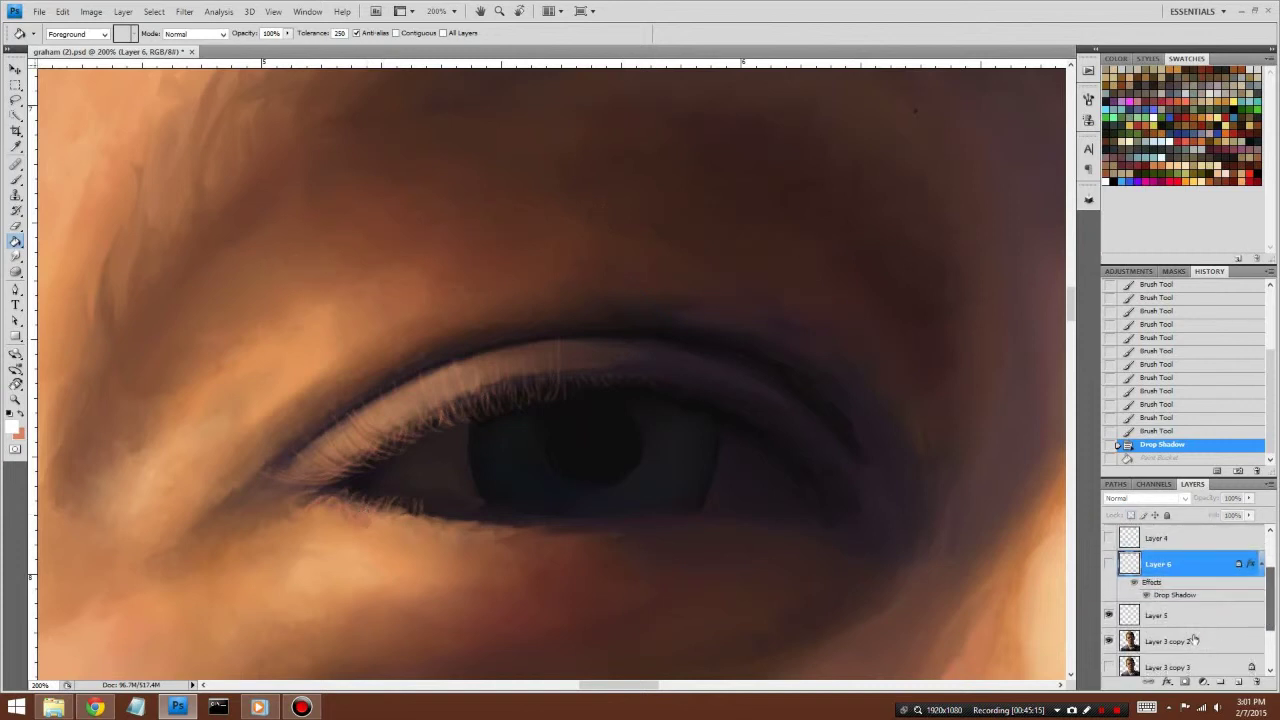
Step: Prepare a low-opacity brush with swapped colours on Layer 5
left_click(1189, 645)
left_click(1155, 617)
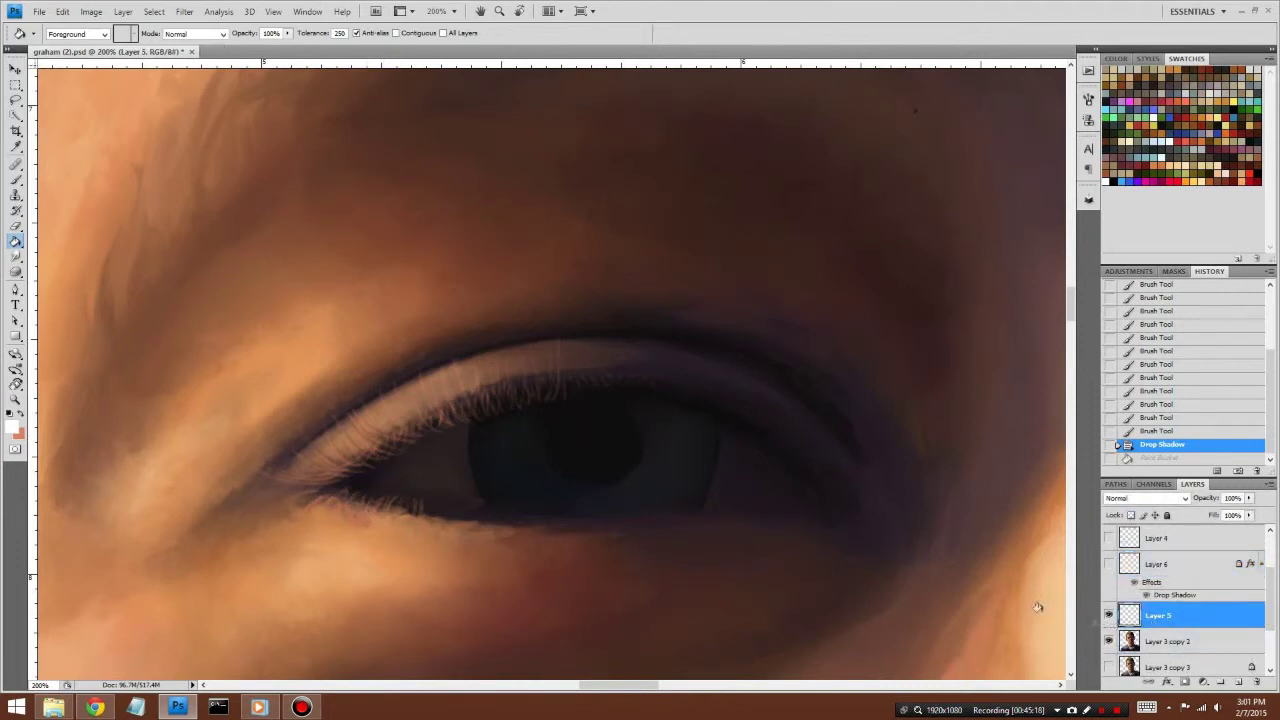
left_click(22, 412)
left_click(16, 178)
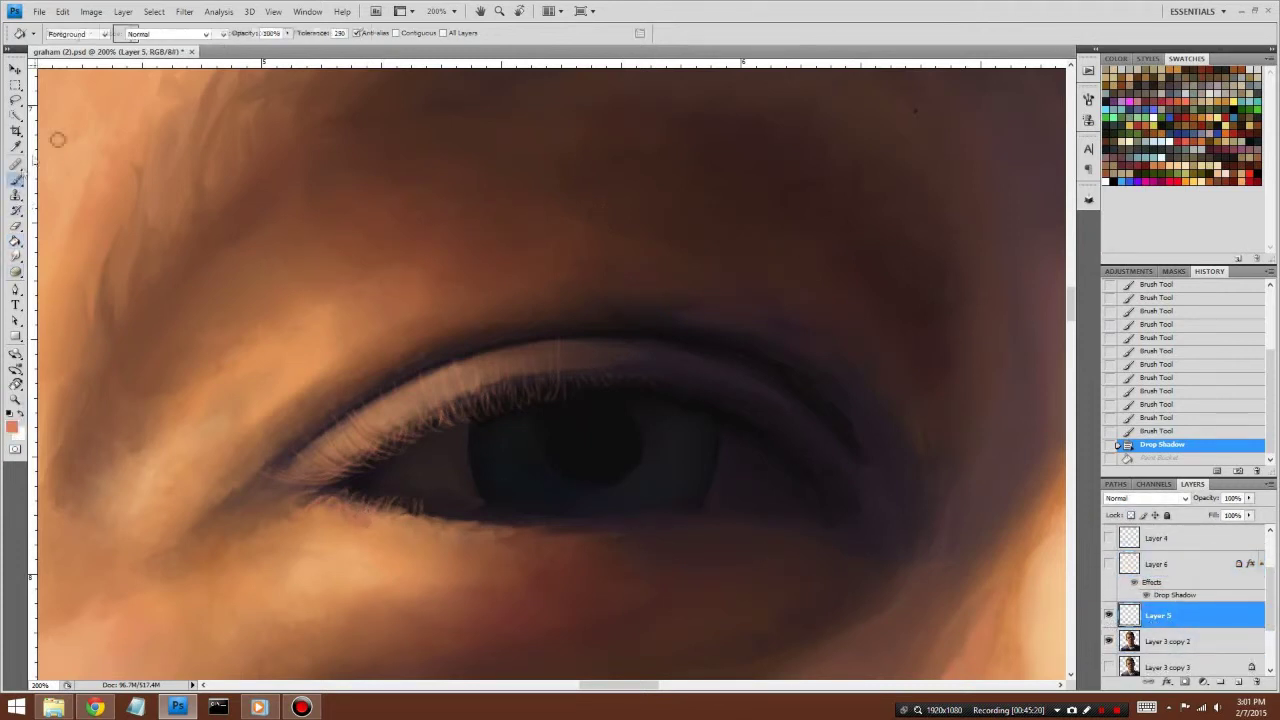
left_click_drag(241, 37, 240, 36)
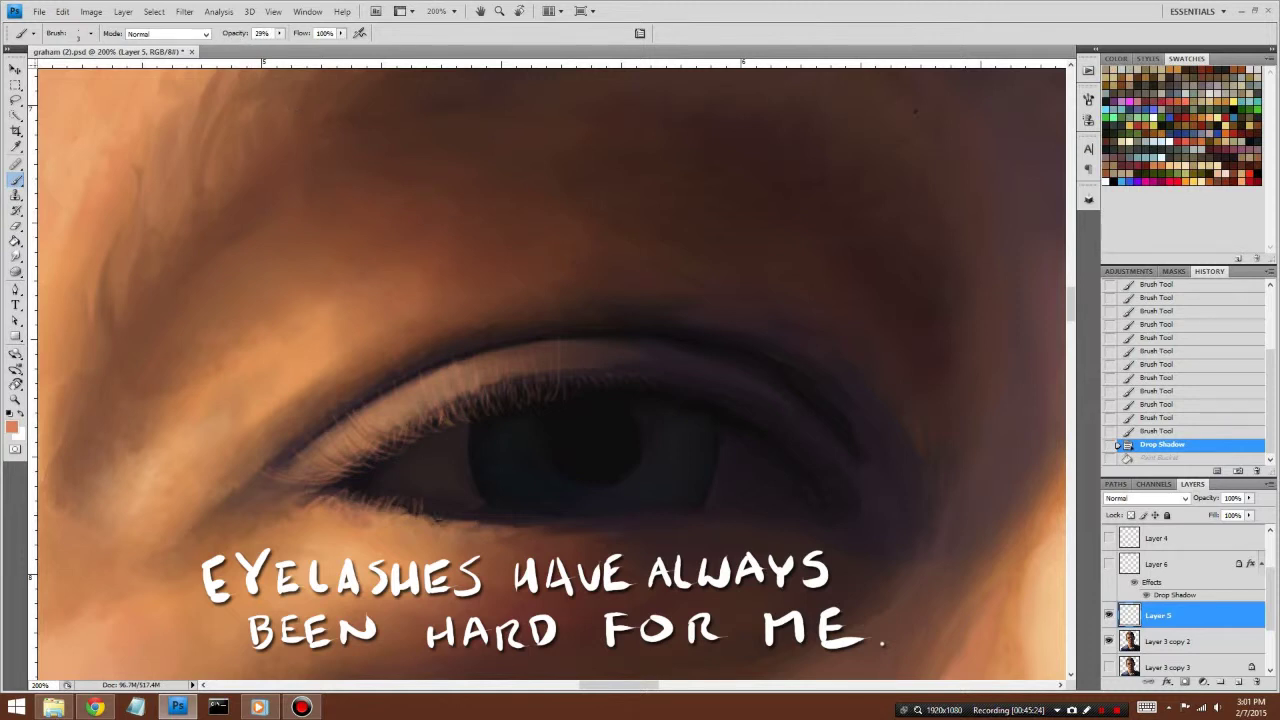
Step: Dab seven faint, fine lash marks along the lower eyelid
left_click(438, 517)
left_click(436, 520)
left_click(438, 517)
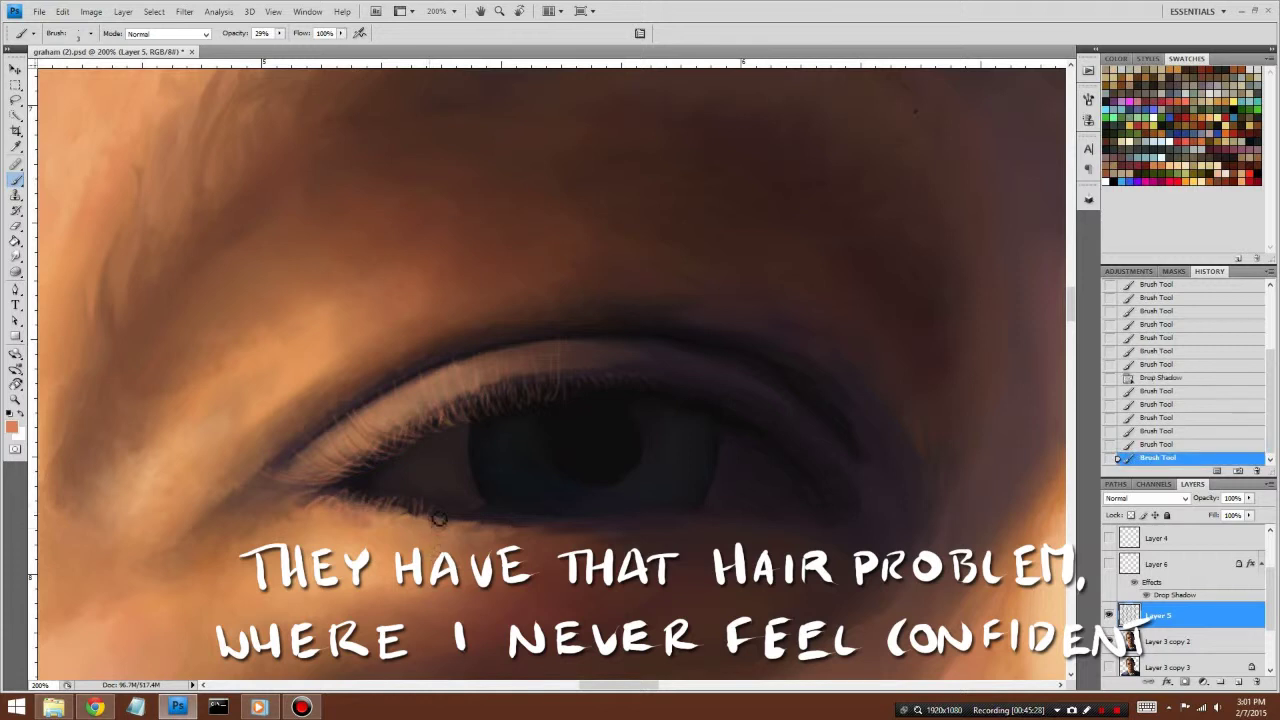
left_click(428, 522)
left_click(424, 532)
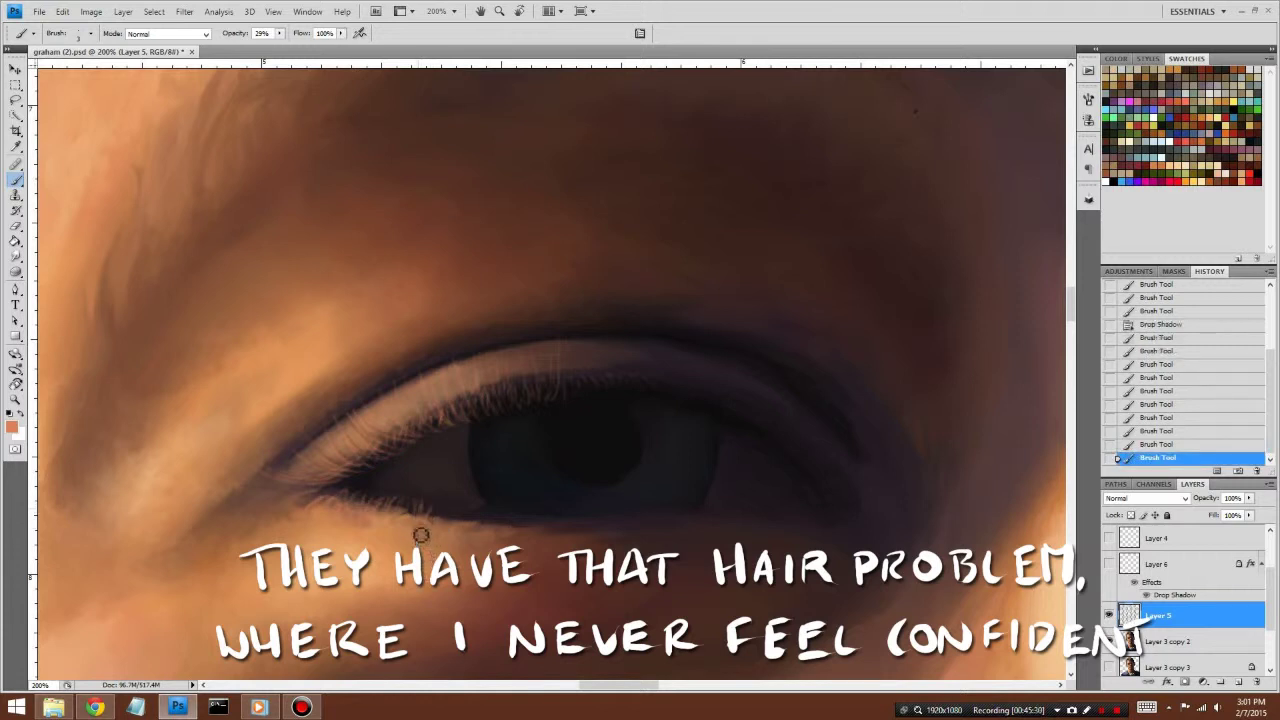
left_click(420, 535)
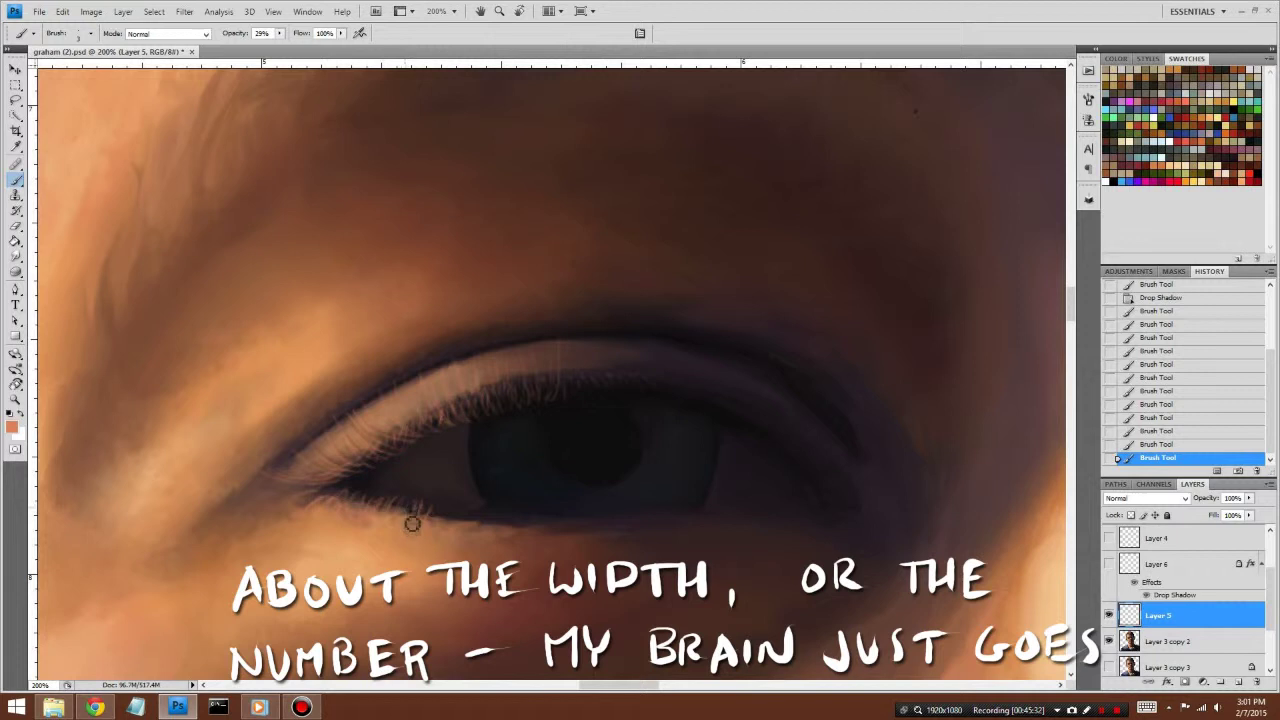
left_click(412, 523)
left_click(1152, 640)
left_click(14, 257)
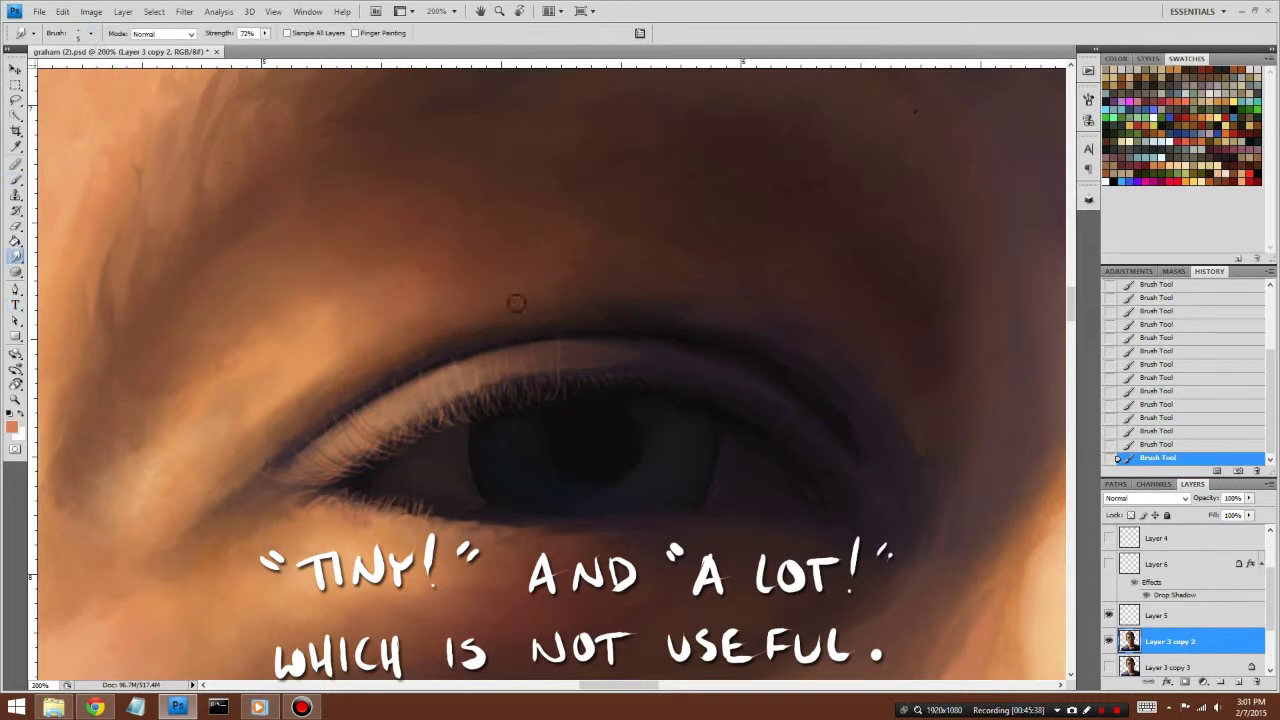
Step: Smudge the skin beside the eyelid with five short strokes at 72% strength
left_click_drag(745, 405, 758, 410)
left_click_drag(745, 405, 758, 410)
mouse_move(745, 405)
left_mouse_down()
mouse_move(758, 410)
mouse_move(745, 405)
left_mouse_up()
left_click_drag(755, 408, 732, 401)
left_click_drag(743, 405, 730, 401)
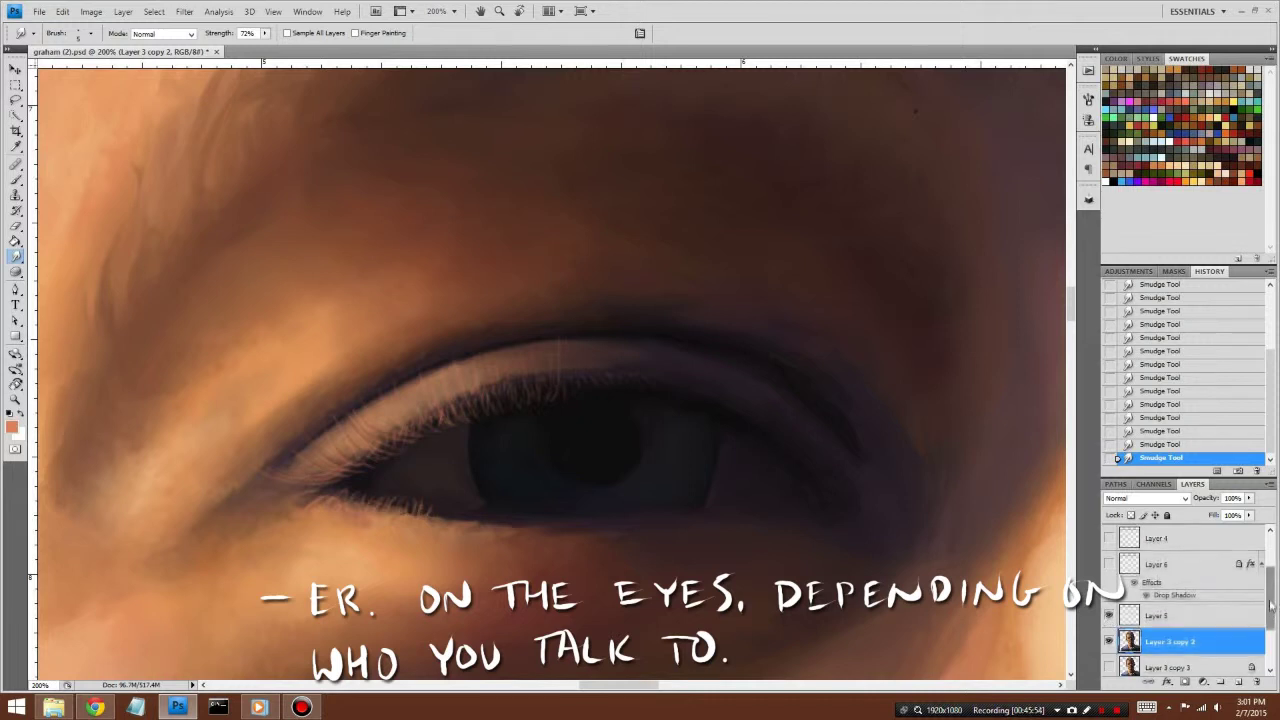
scroll(1200, 620, "up", 1)
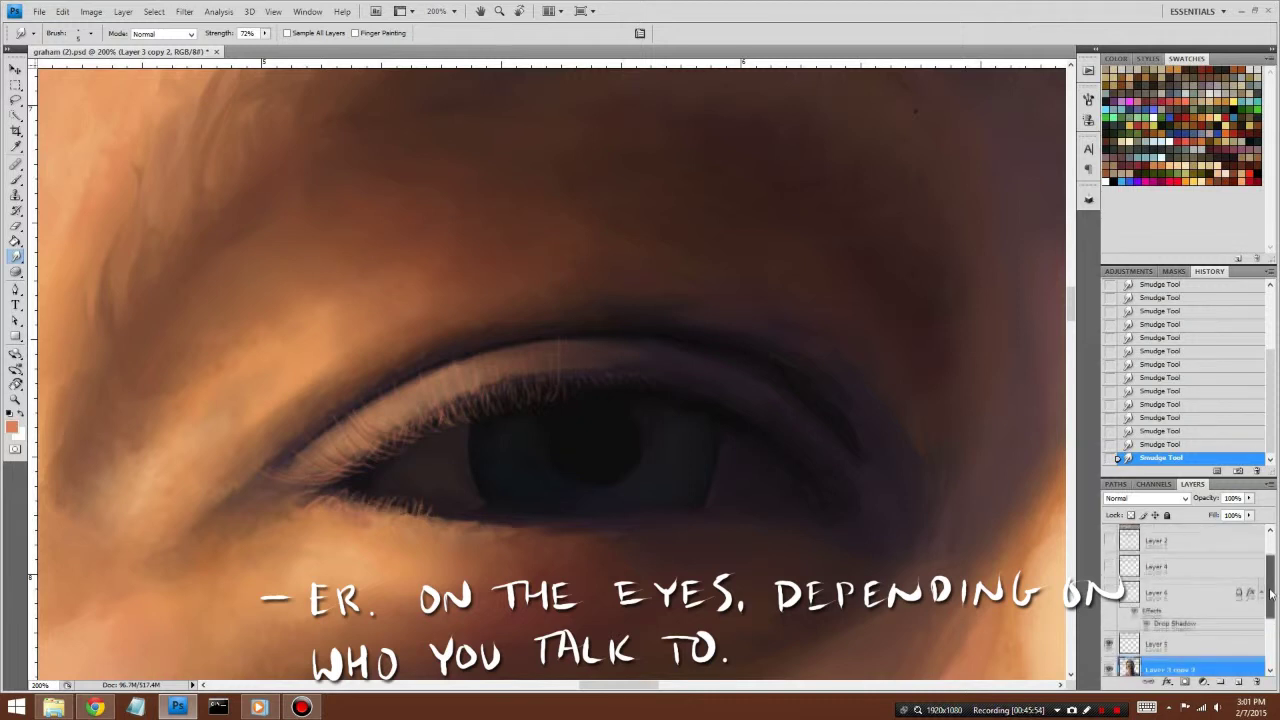
Step: Move comment Layers 2, 4 and 6 above Layer 0 and into a new Group 1
left_click(1190, 598)
scroll(1195, 592, "up", 1)
scroll(1198, 587, "up", 1)
left_click(1198, 587, "shift")
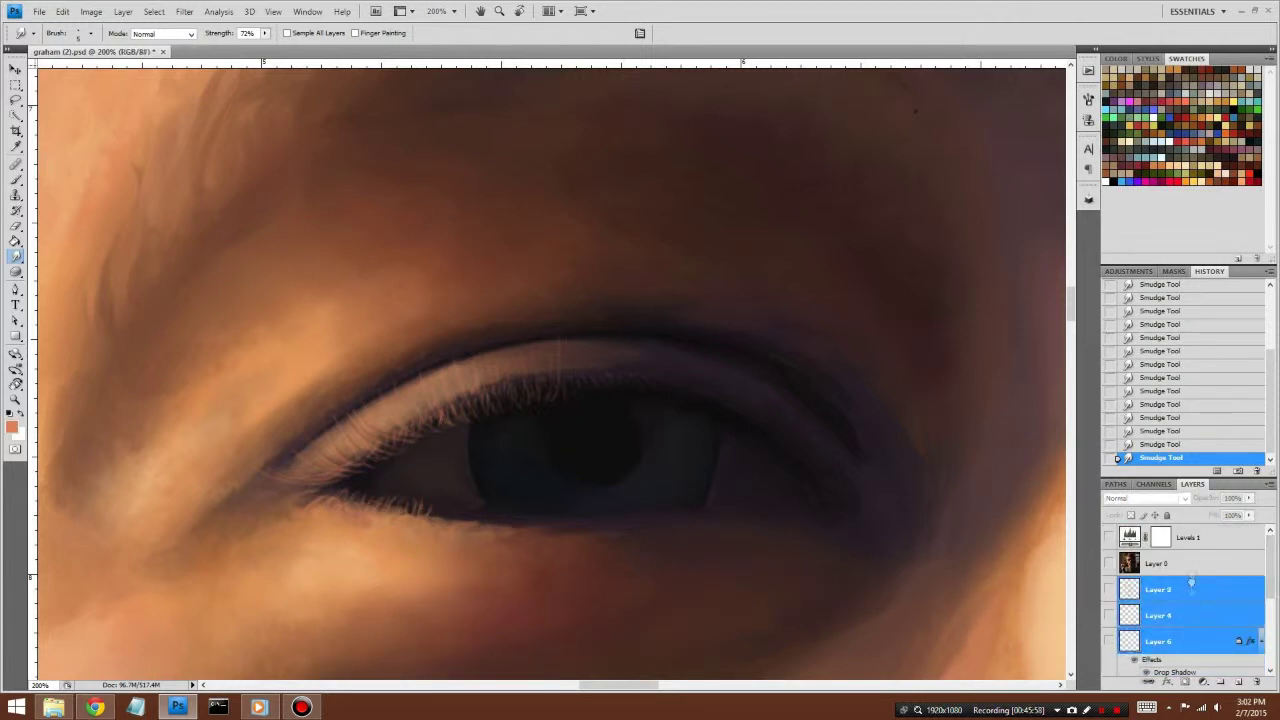
key("ctrl+bracketright")
left_click(1218, 681)
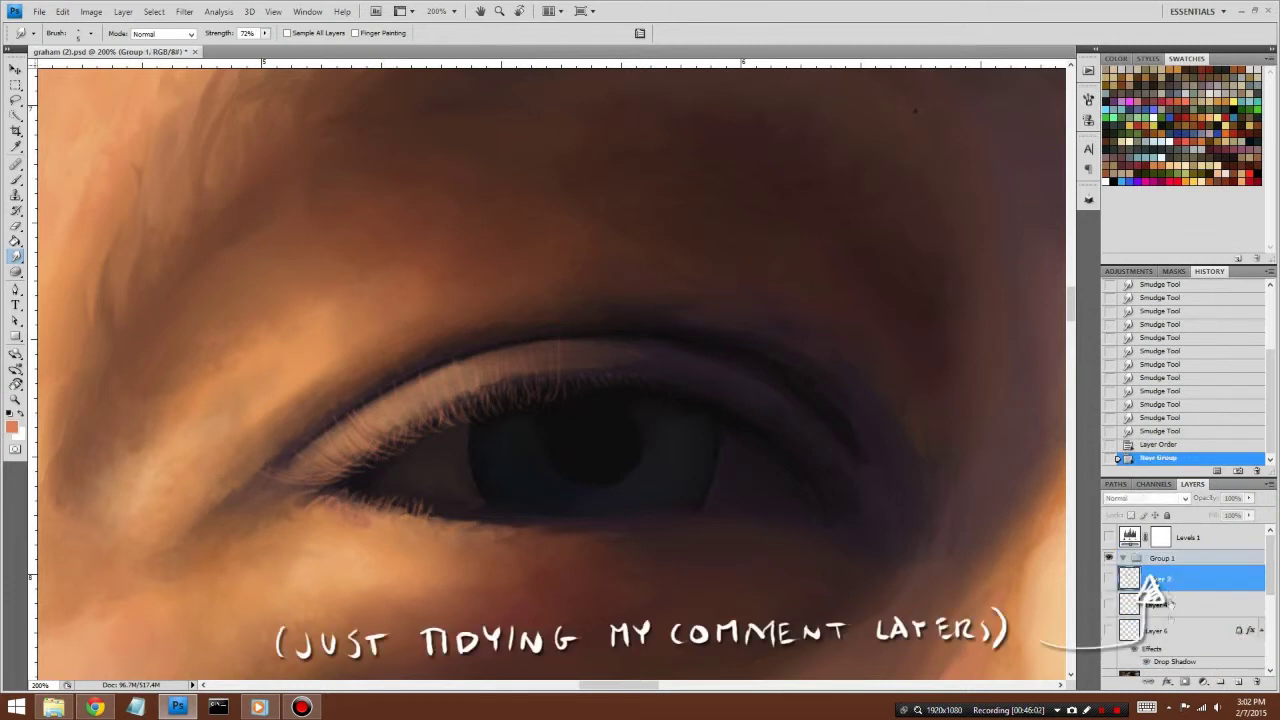
left_click(1160, 580)
left_click(1160, 630, "shift")
left_click_drag(1170, 598, 1168, 560)
Step: Compare against Layer 0, then smudge the skin over the upper eyelid on Layer 3 copy 2
left_click(1200, 634)
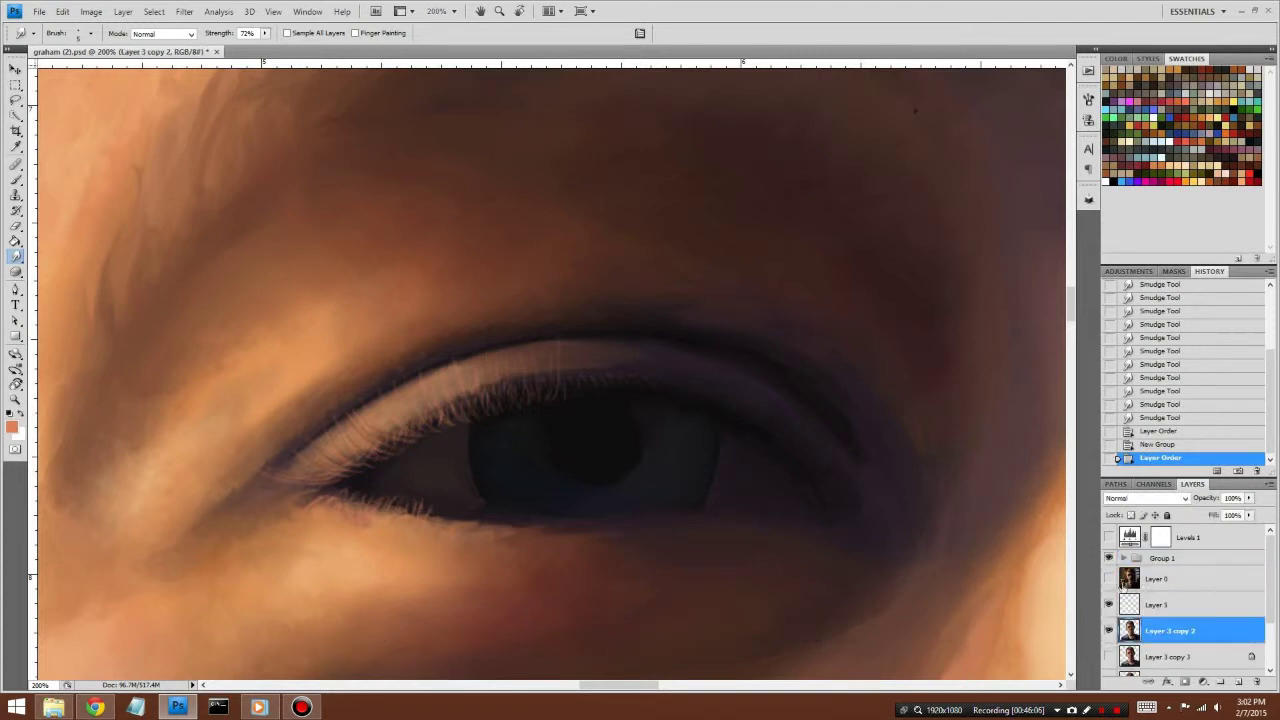
left_click(1108, 580)
left_click(1108, 580)
left_click_drag(680, 388, 600, 356)
scroll(1057, 300, "down", 3)
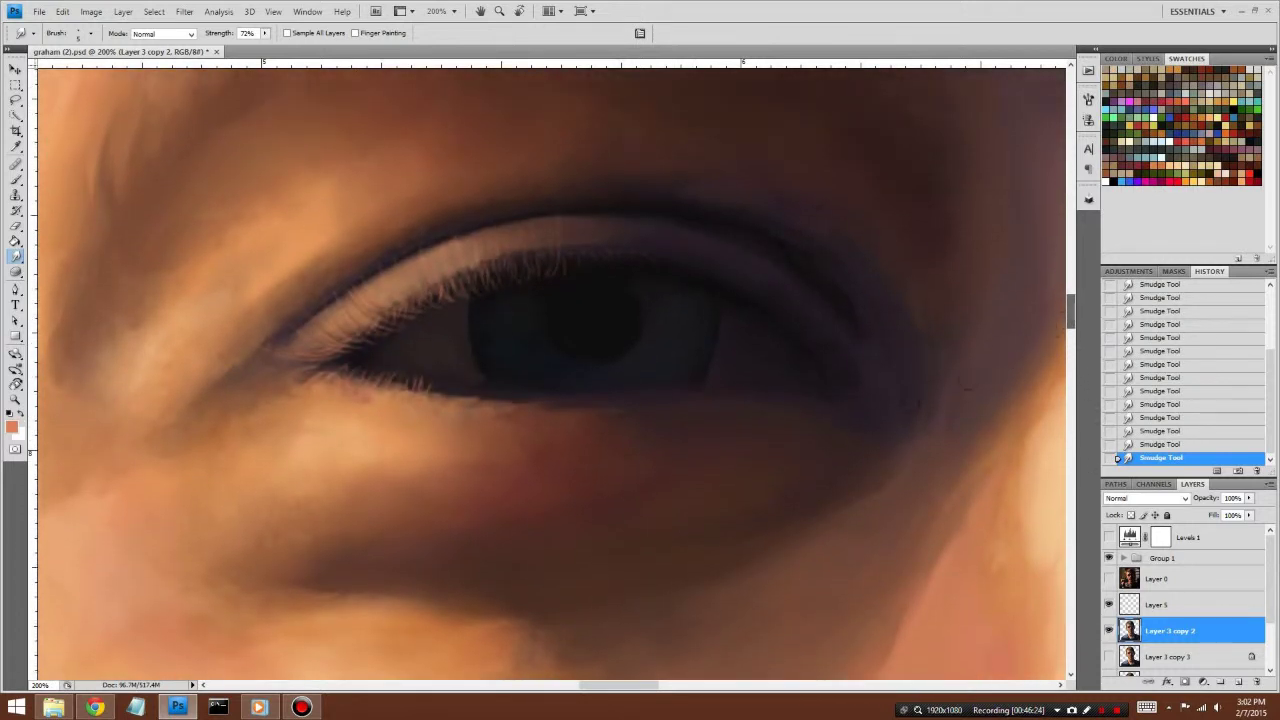
Step: Brush seven small lash dabs along and under the lower lid
key("b")
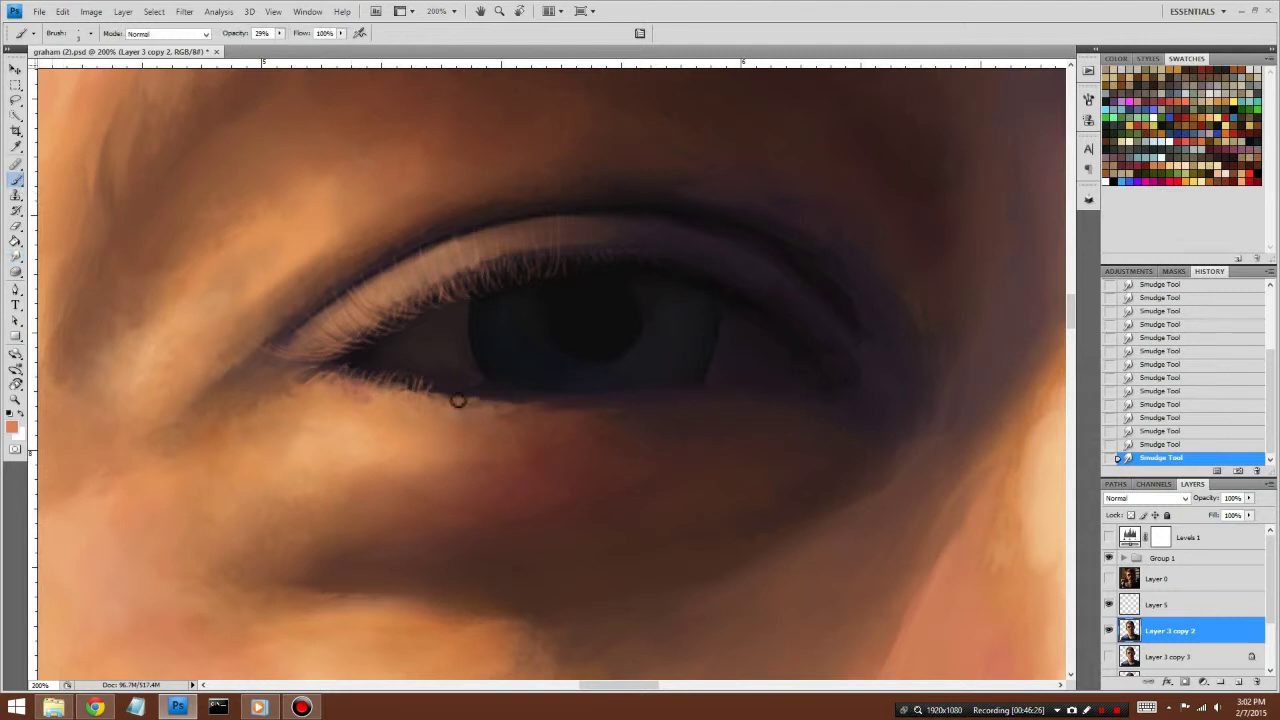
left_click(449, 400)
left_click(444, 413)
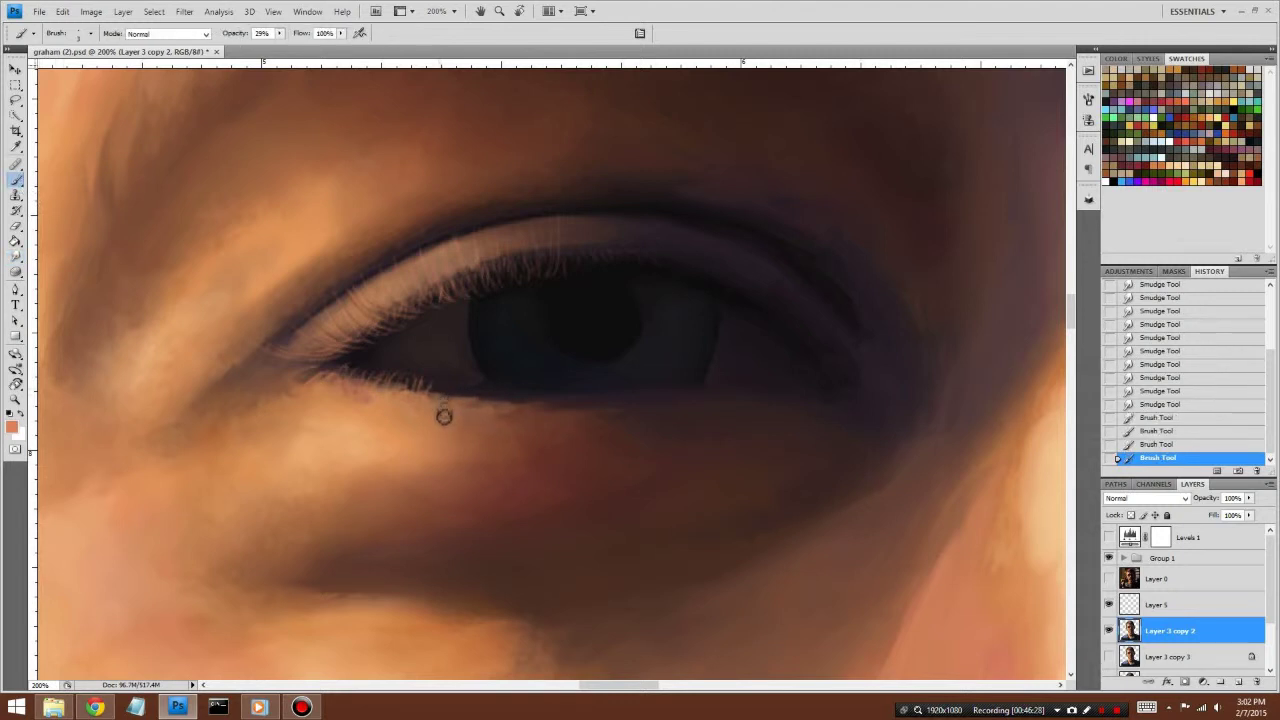
left_click(439, 406)
left_click(440, 398)
left_click(441, 394)
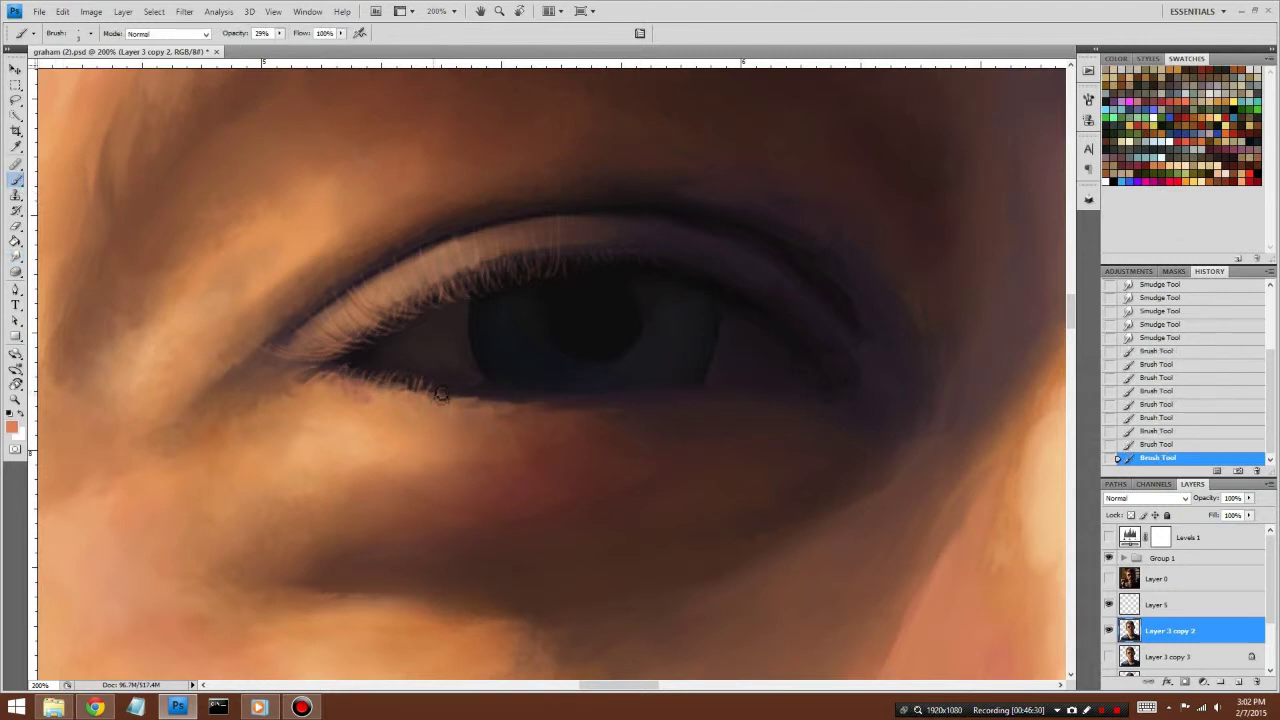
left_click(448, 402)
left_click(452, 398)
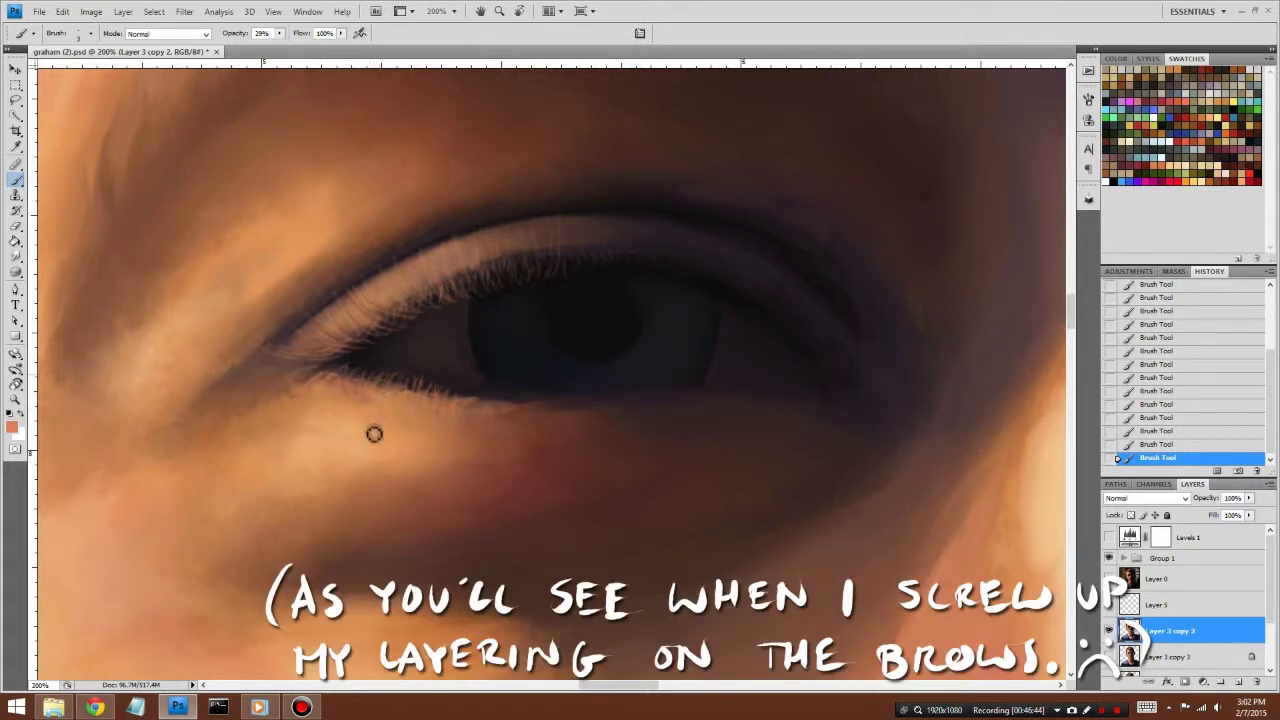
Step: Undo the lash dabs, reverting to the second Brush Tool history state
key("ctrl+z")
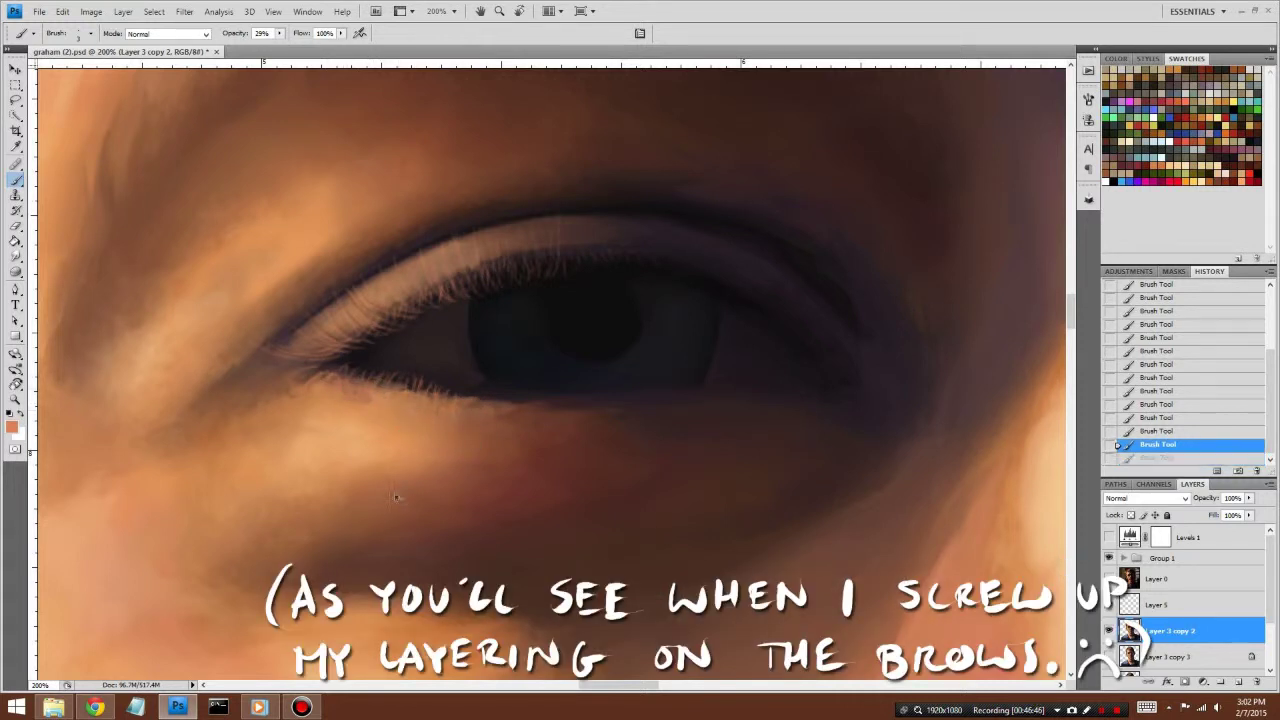
key("ctrl+alt+z")
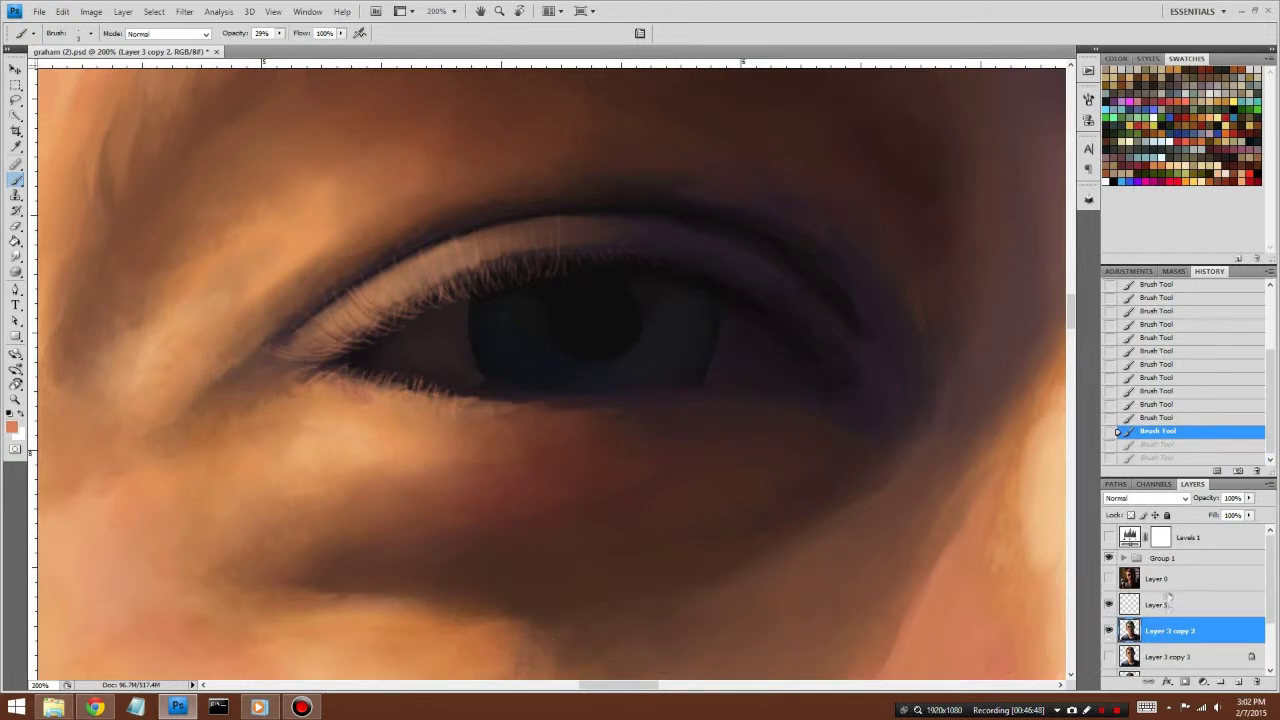
left_click(1158, 324)
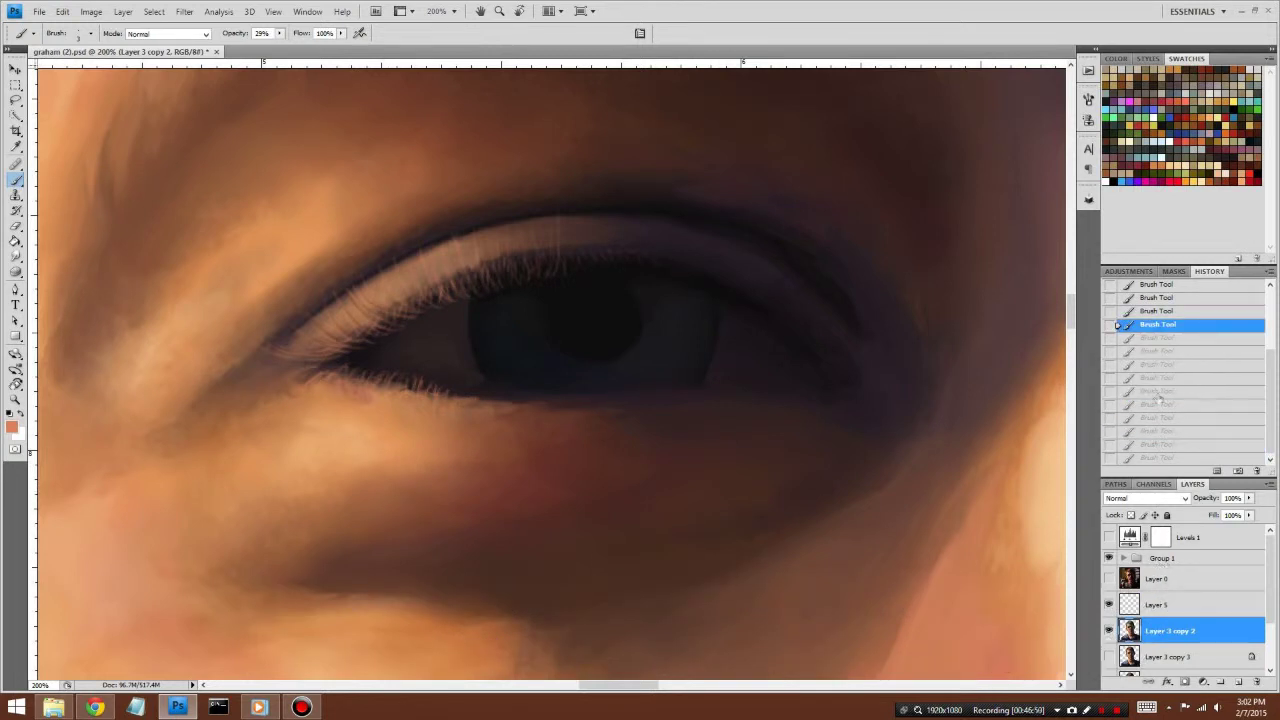
left_click(1164, 289)
left_click_drag(1272, 332, 1272, 295)
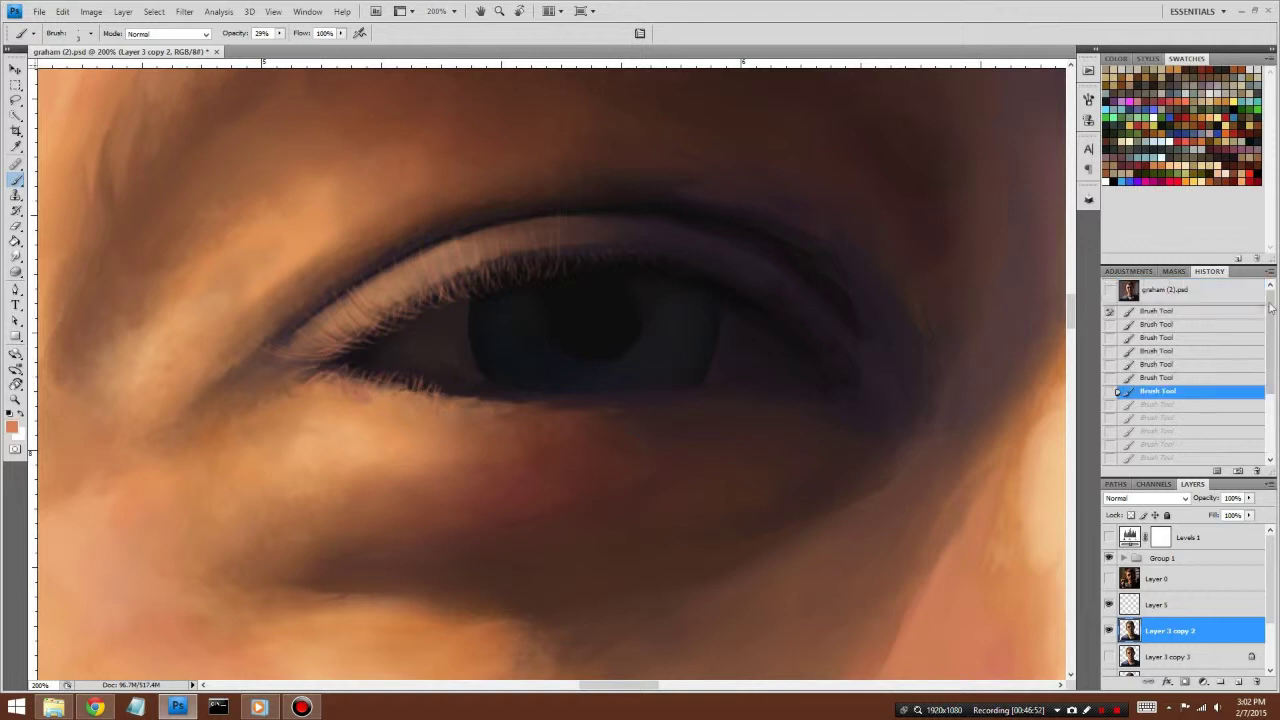
left_click(1165, 325)
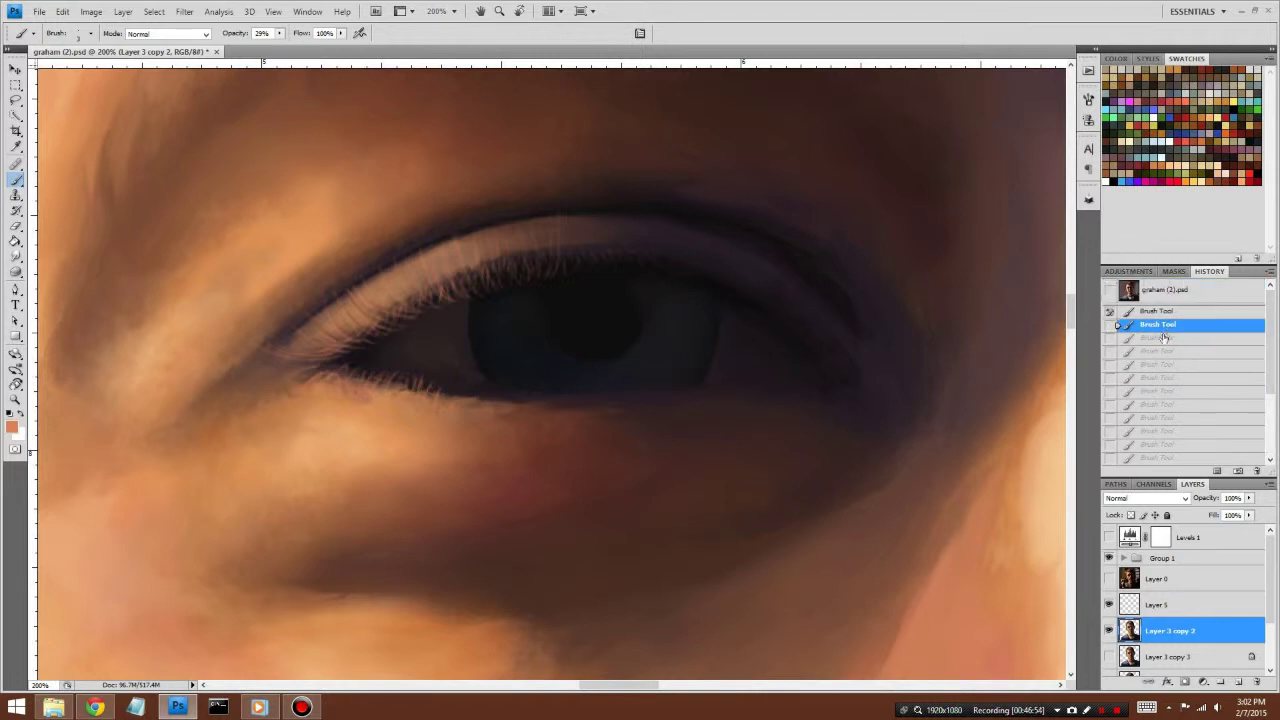
Step: Toggle Layer 3 copy 2's visibility to compare, then select Layer 5
left_click(1108, 630)
left_click(1163, 605)
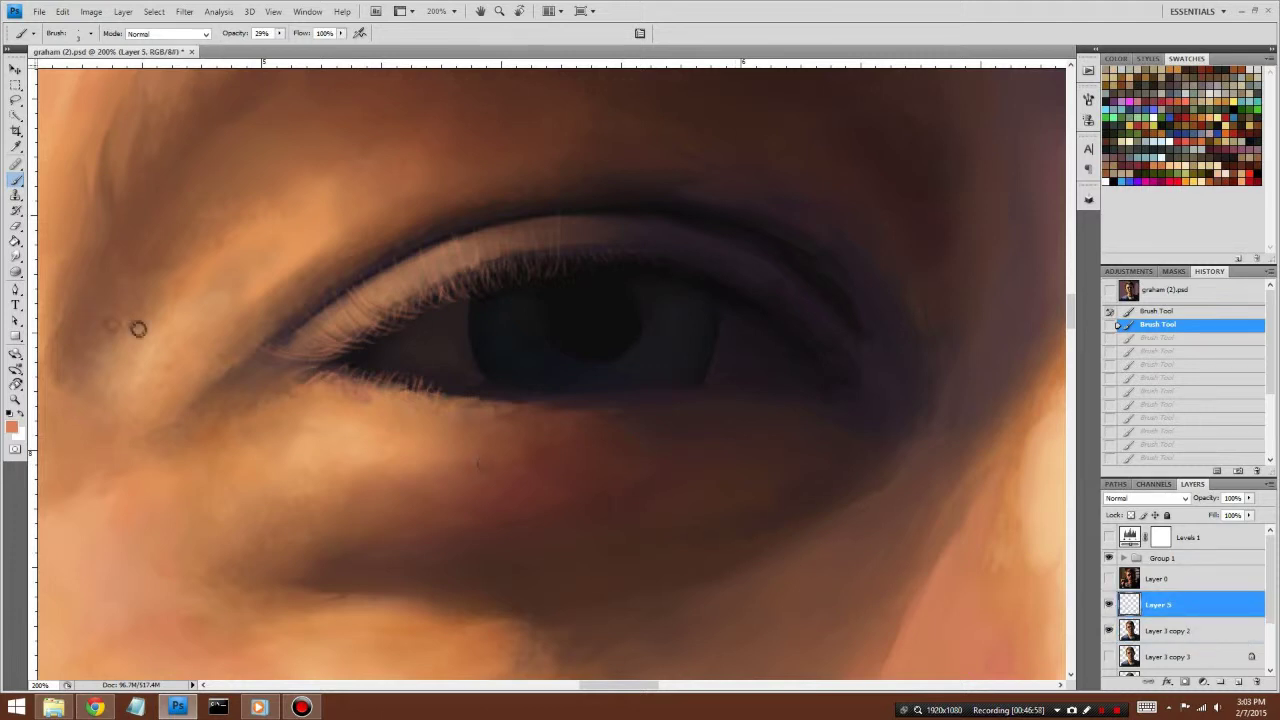
left_click(15, 257)
Step: On Layer 3 copy 2, smudge three strokes along the lower lash line
left_click(1165, 630)
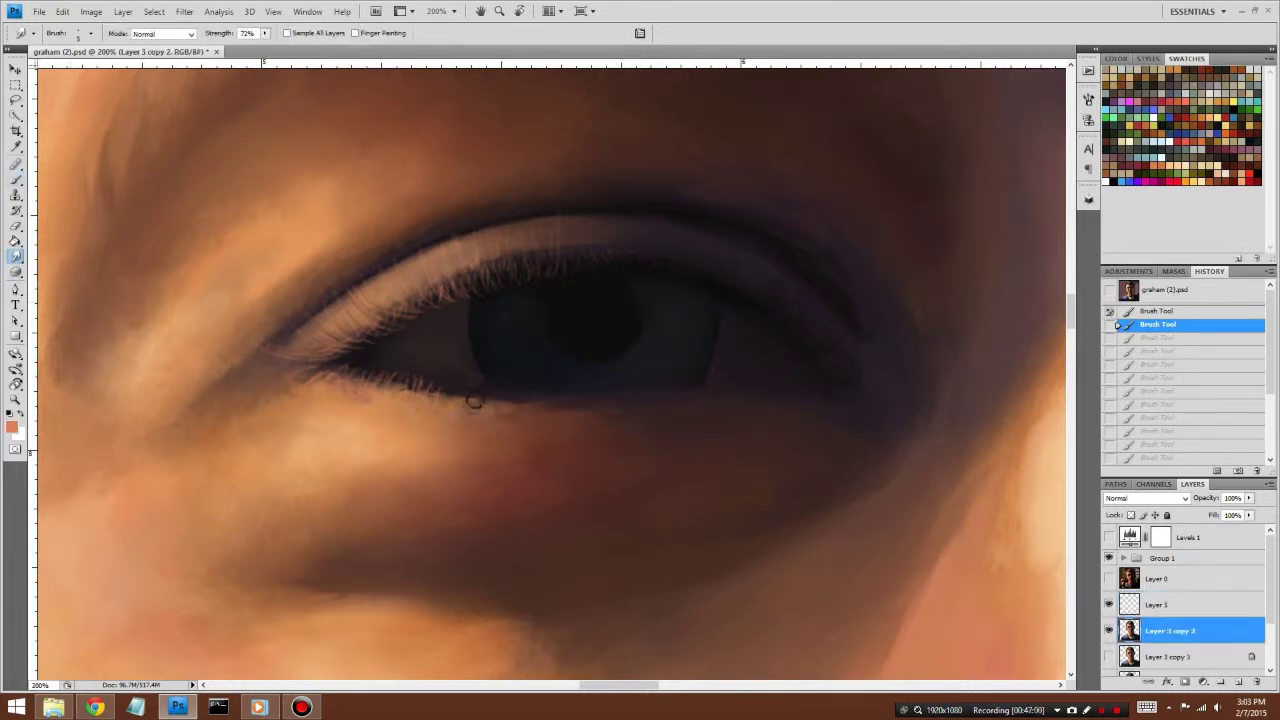
mouse_move(447, 396)
left_mouse_down()
mouse_move(442, 419)
mouse_move(440, 408)
left_mouse_up()
left_click_drag(440, 405, 365, 391)
mouse_move(365, 391)
left_mouse_down()
mouse_move(394, 389)
mouse_move(383, 406)
mouse_move(397, 383)
mouse_move(388, 399)
left_mouse_up()
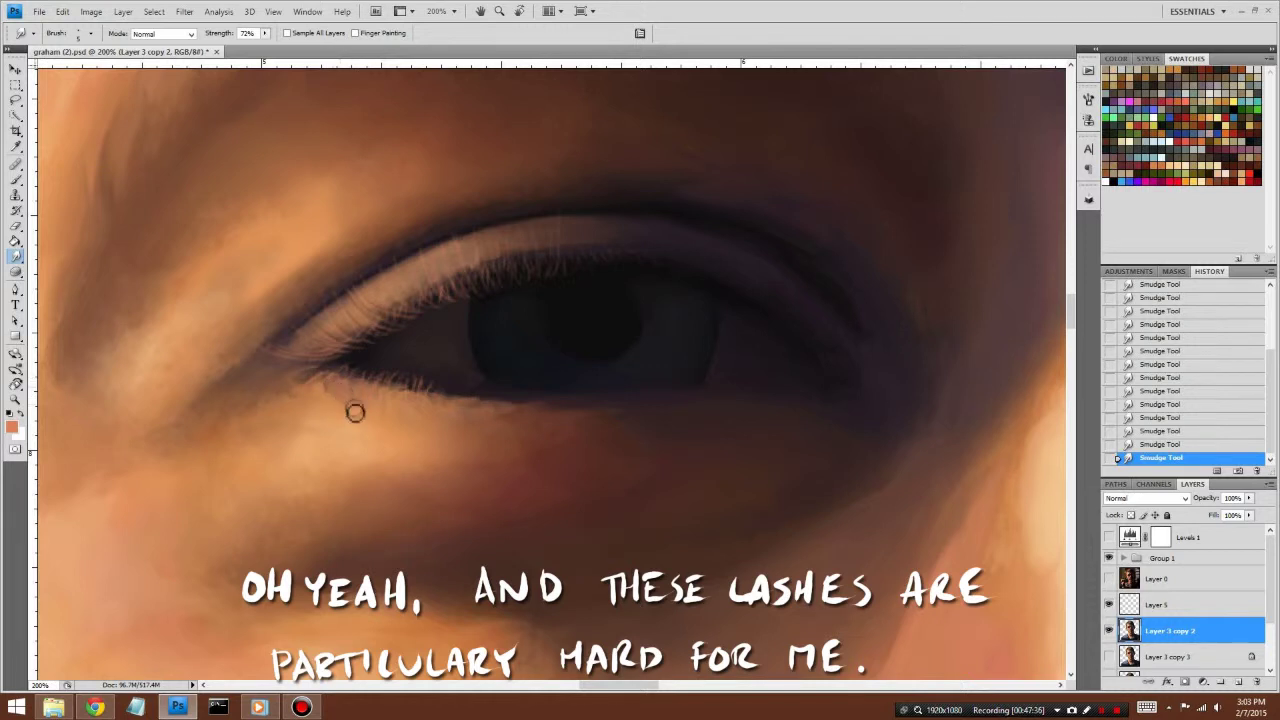
Step: Add one more smudge stroke softening the shadow beneath the lower lid
mouse_move(351, 414)
left_mouse_down()
mouse_move(337, 397)
mouse_move(350, 400)
left_mouse_up()
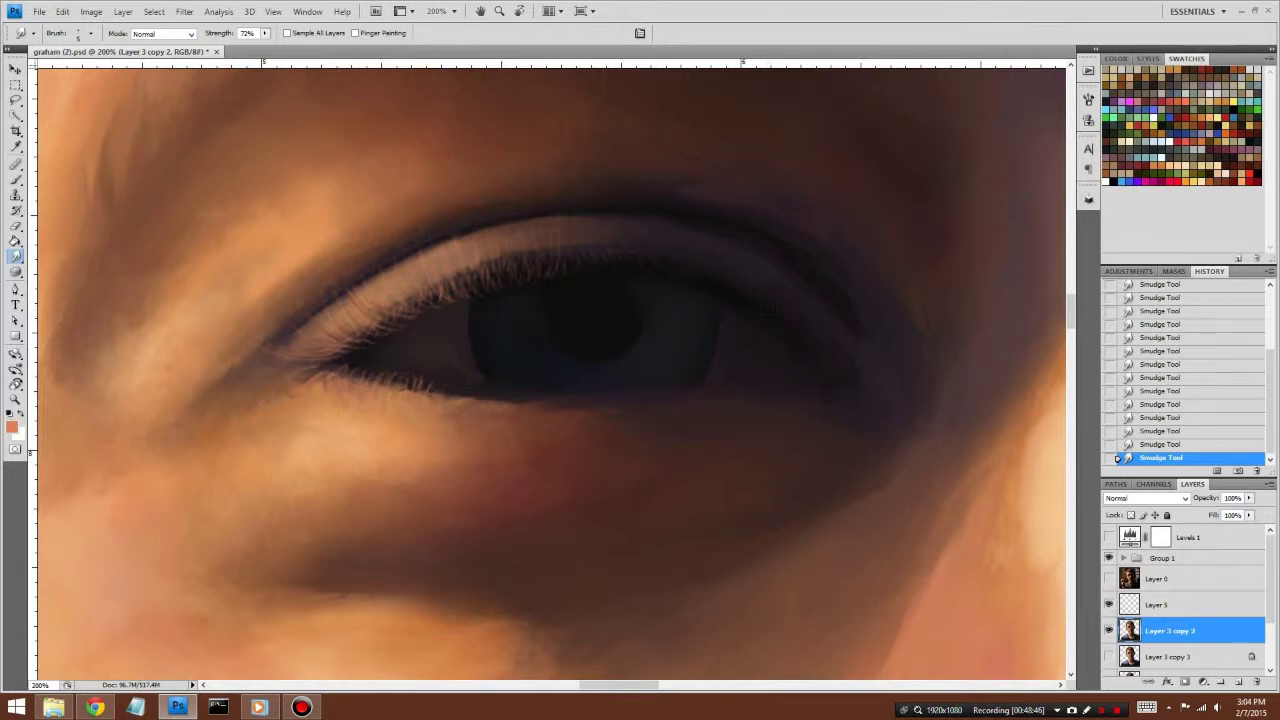
Step: Scroll the canvas right to show the area beside the nose highlight
left_click_drag(619, 684, 641, 684)
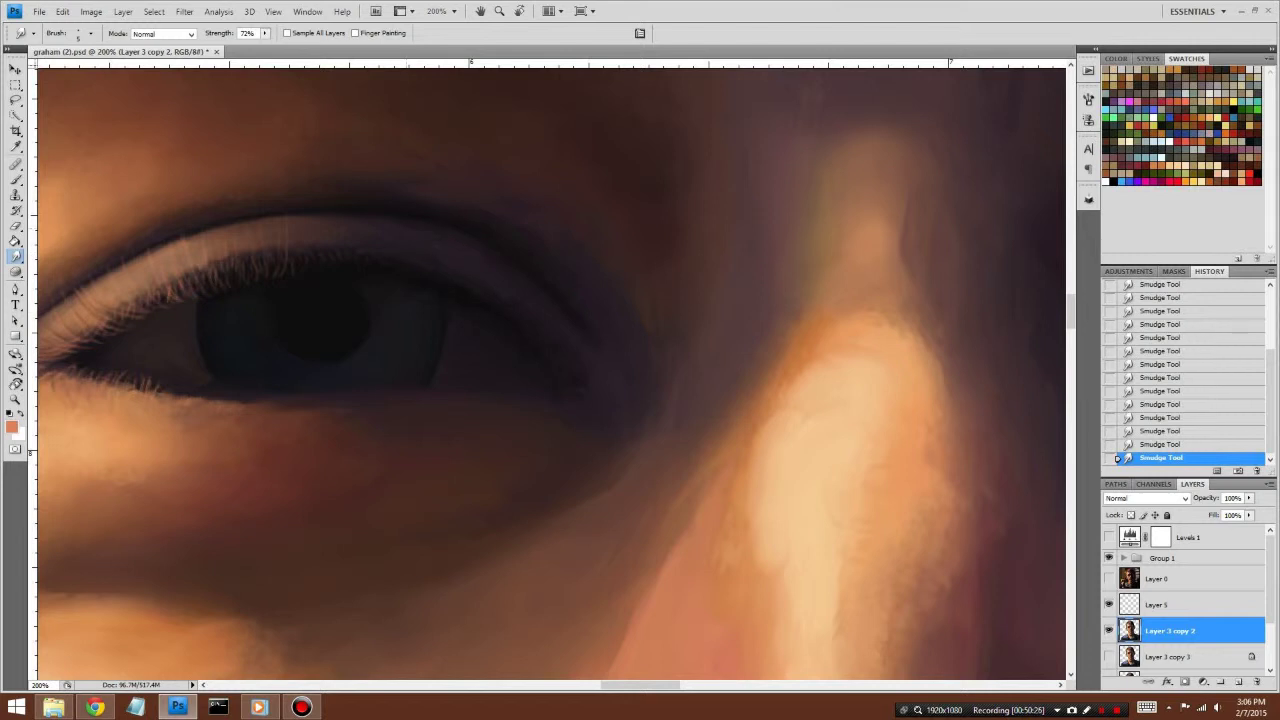
Step: Add a new Layer 7 and set up a white brush
left_click_drag(624, 685, 610, 688)
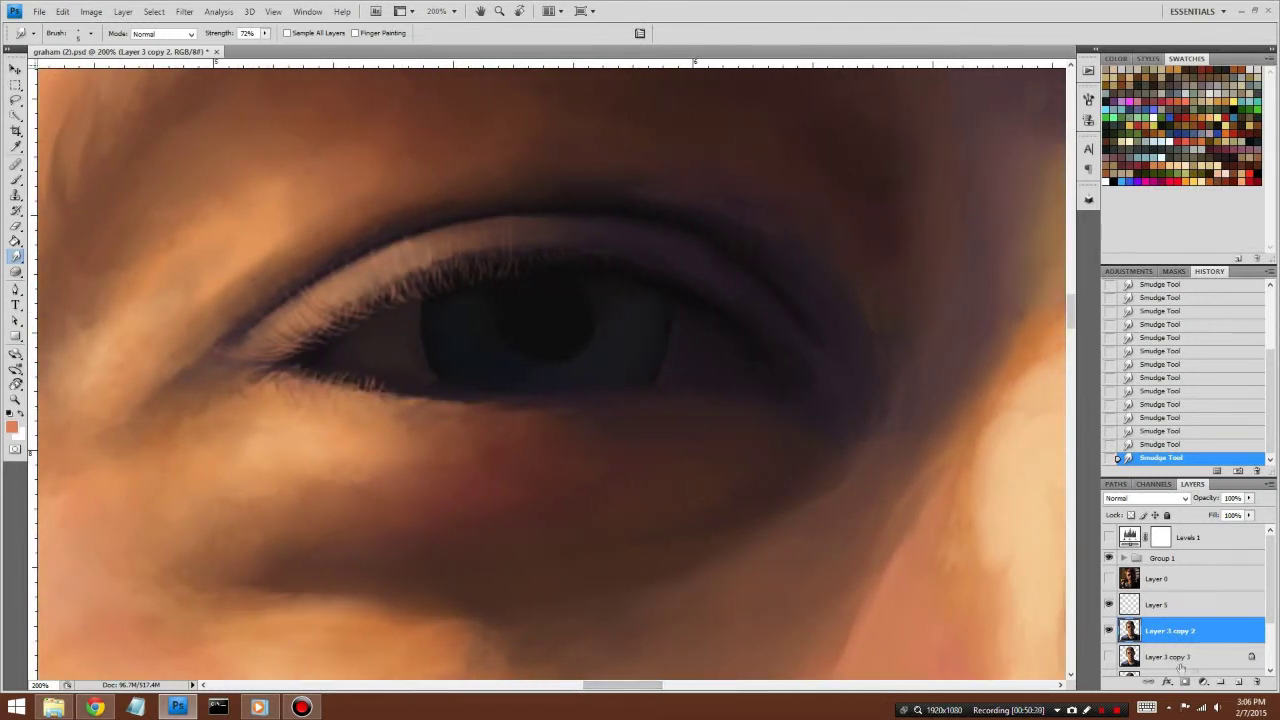
left_click(1239, 681)
key("b")
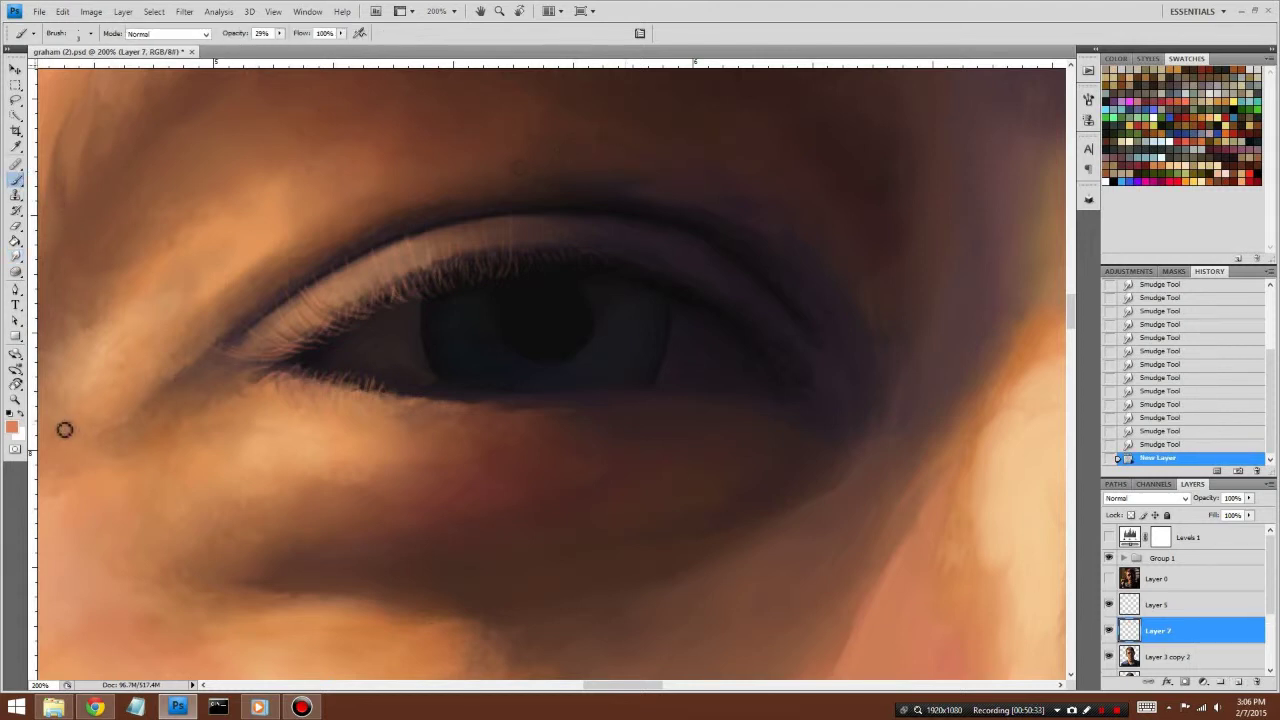
left_click(21, 417)
Step: Handwrite 'THE ONLY REASON' beside the eye
mouse_move(655, 246)
left_mouse_down()
mouse_move(649, 257)
mouse_move(767, 199)
left_mouse_up()
mouse_move(760, 199)
left_mouse_down()
mouse_move(760, 214)
mouse_move(872, 207)
left_mouse_up()
mouse_move(882, 199)
left_mouse_down()
mouse_move(870, 216)
mouse_move(908, 214)
left_mouse_up()
mouse_move(908, 207)
left_mouse_down()
mouse_move(934, 200)
mouse_move(946, 214)
left_mouse_up()
left_click_drag(962, 200, 968, 200)
left_click_drag(968, 200, 978, 214)
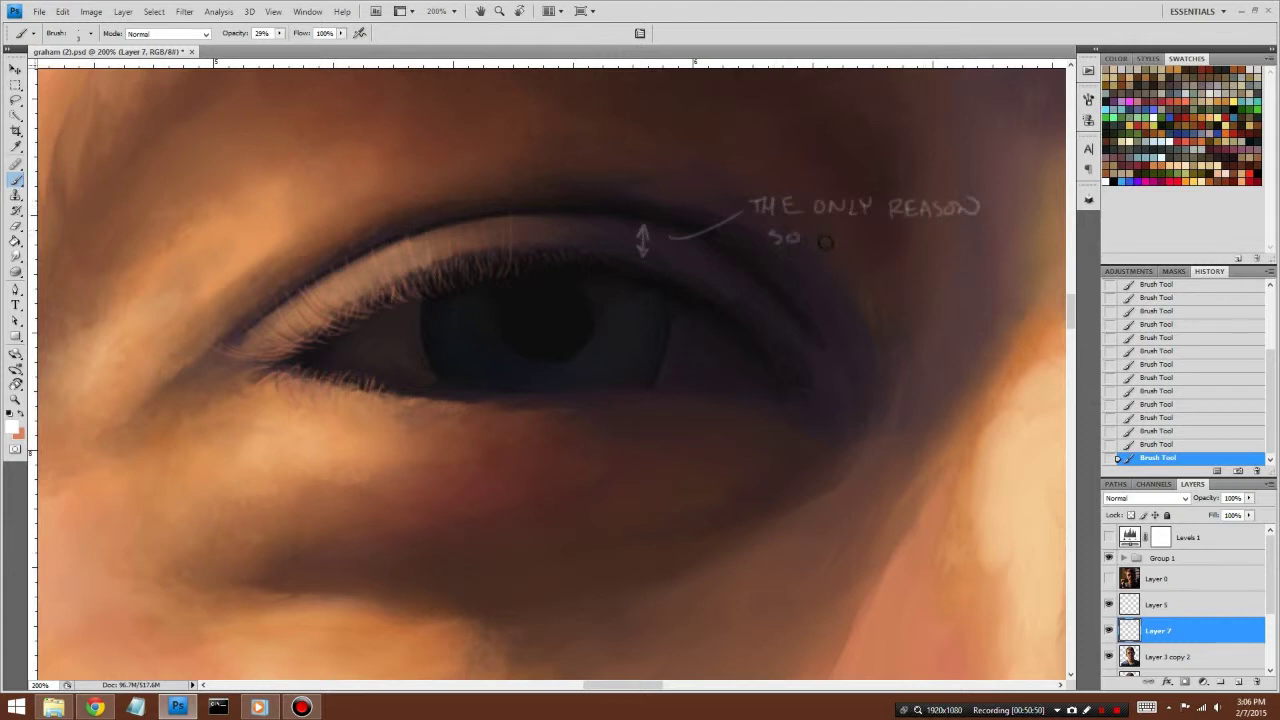
Step: Handwrite 'SO MUCH UPPER LID IS SHOWING' on the lines below
left_click_drag(844, 232, 870, 246)
left_click_drag(880, 232, 880, 246)
left_click_drag(870, 239, 937, 248)
left_click_drag(937, 242, 945, 249)
left_click_drag(957, 237, 957, 250)
left_click_drag(957, 237, 969, 250)
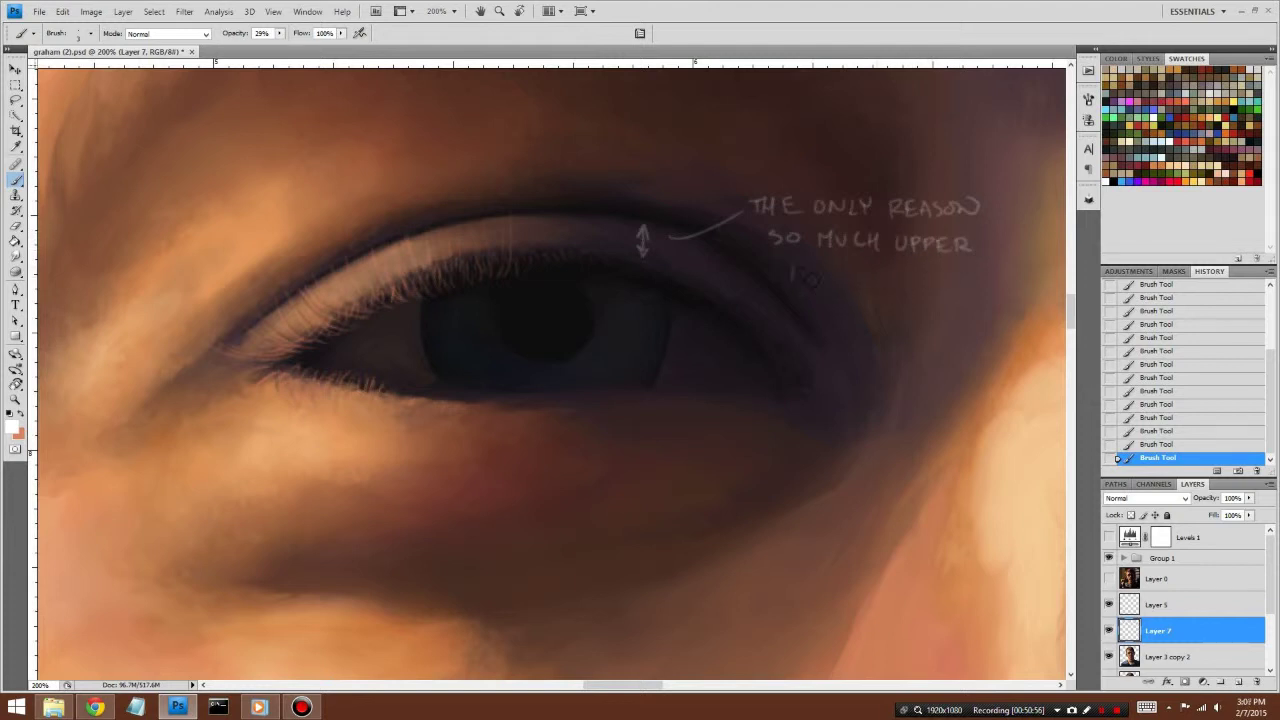
mouse_move(820, 268)
left_mouse_down()
mouse_move(824, 283)
mouse_move(850, 282)
left_mouse_up()
mouse_move(866, 268)
left_mouse_down()
mouse_move(858, 282)
mouse_move(884, 286)
mouse_move(916, 270)
left_mouse_up()
mouse_move(926, 270)
left_mouse_down()
mouse_move(945, 284)
mouse_move(960, 270)
left_mouse_up()
left_click_drag(975, 272, 970, 282)
Step: Sketch a curve and upward arrow near the brow, labelled 'SLIGHT'
left_click_drag(1068, 320, 1069, 252)
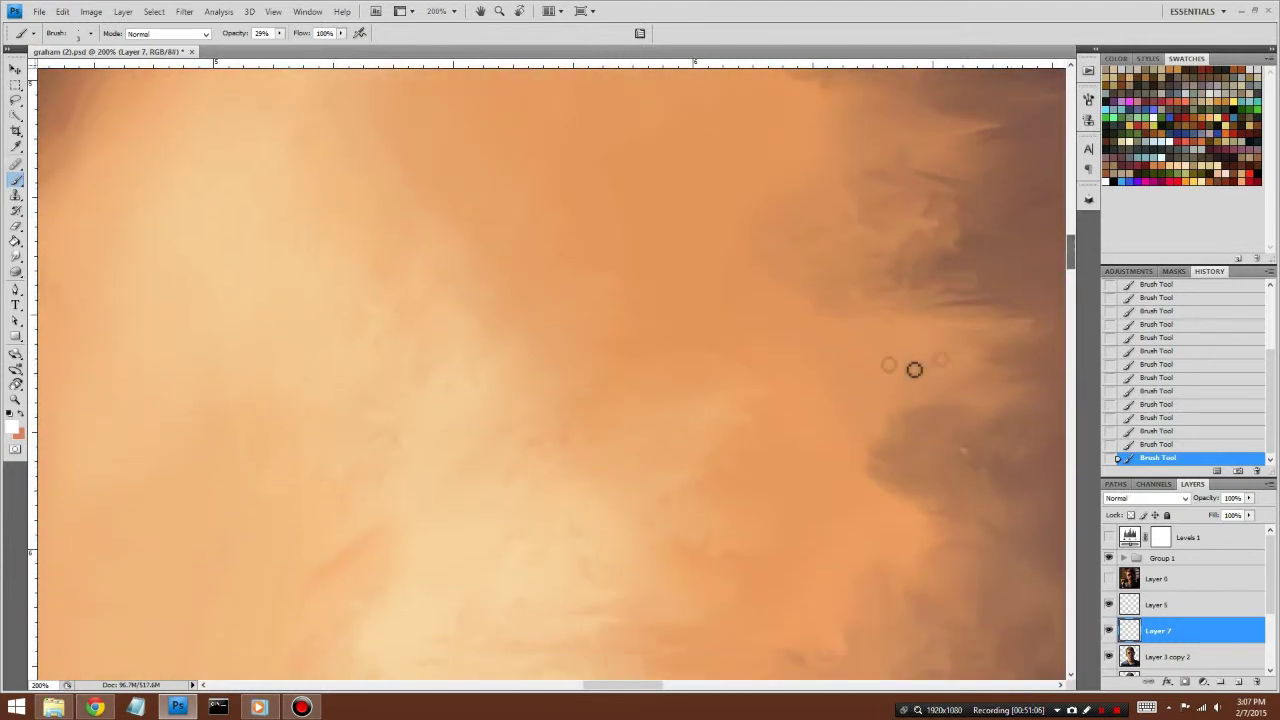
left_click_drag(889, 300, 893, 421)
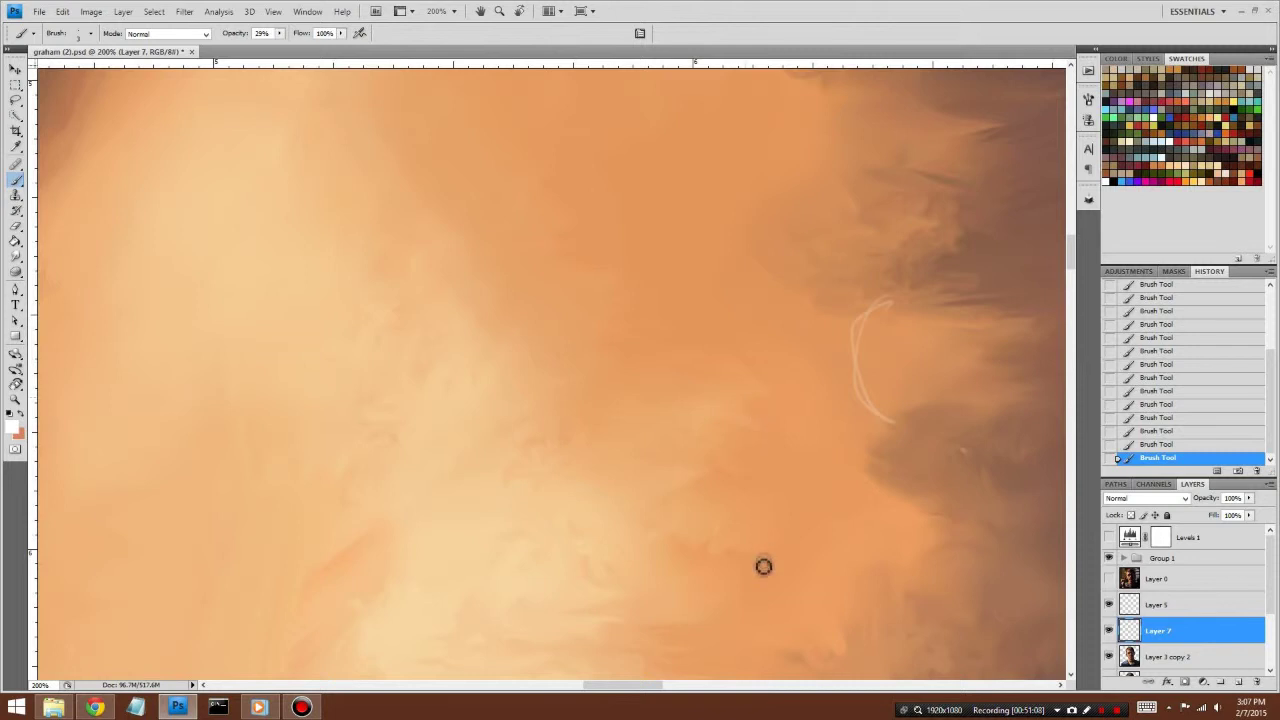
mouse_move(762, 562)
left_mouse_down()
mouse_move(737, 343)
mouse_move(720, 337)
mouse_move(746, 294)
mouse_move(760, 336)
left_mouse_up()
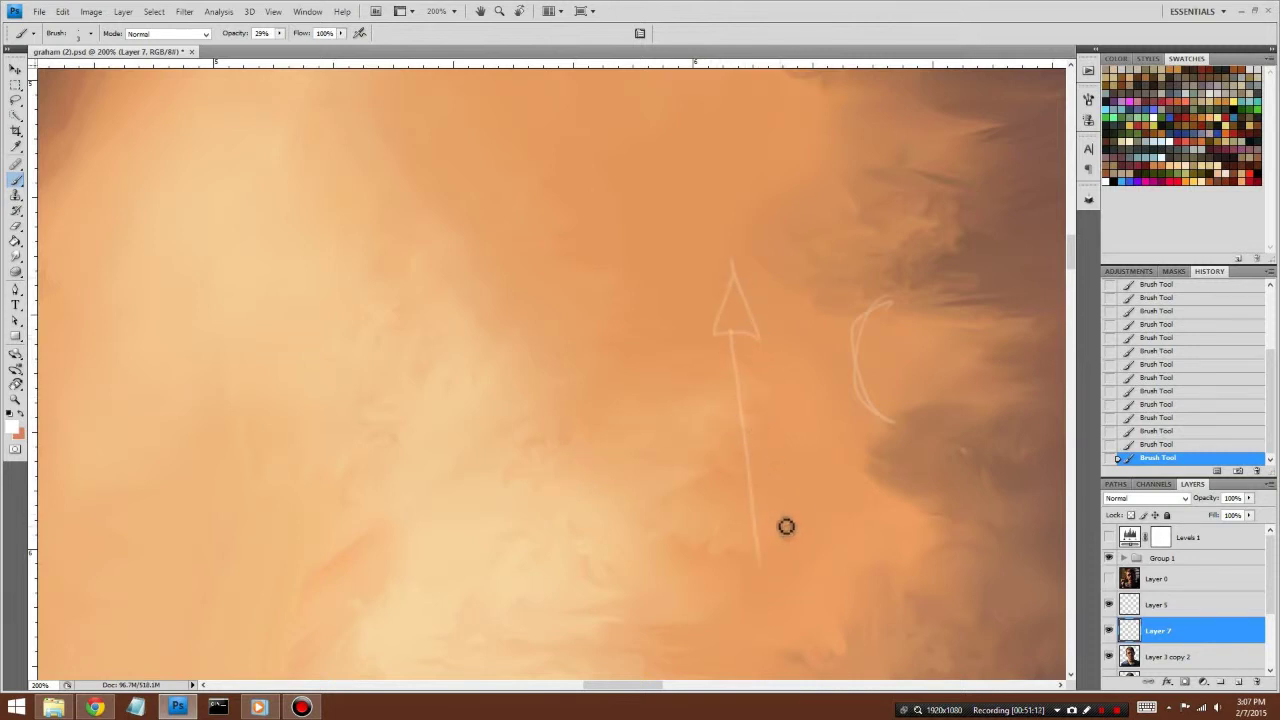
left_click_drag(785, 528, 871, 534)
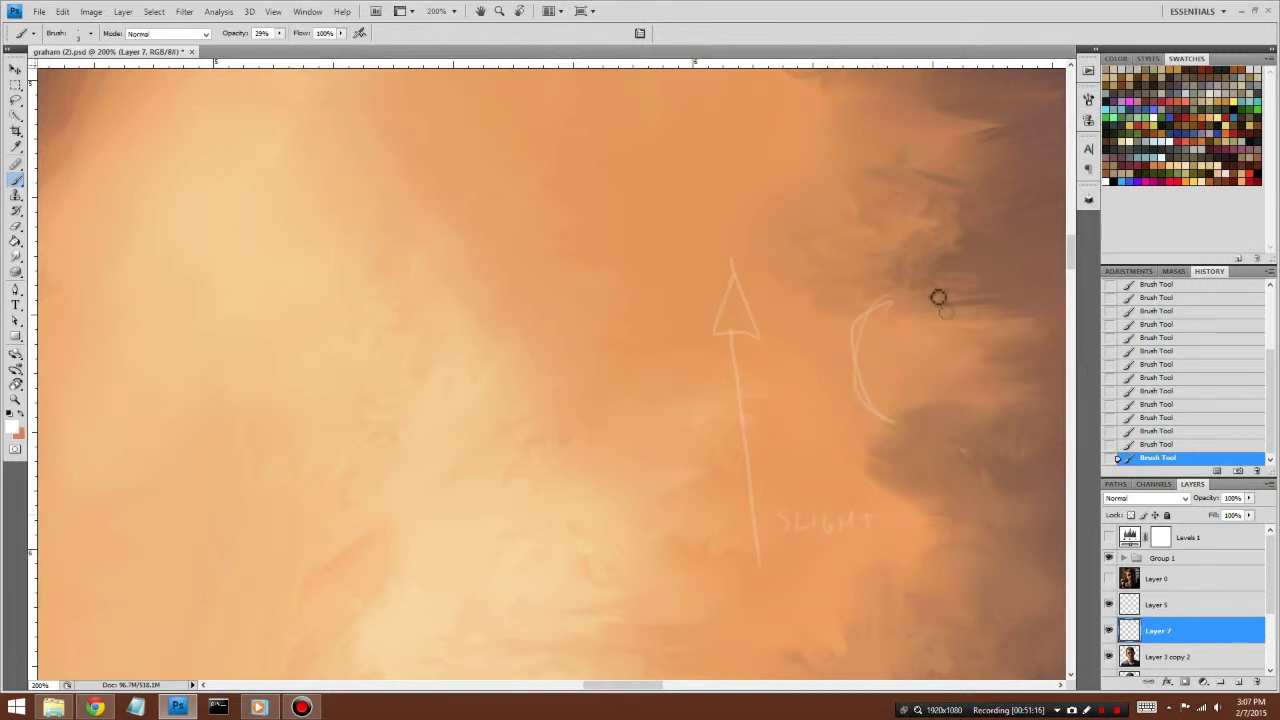
Step: Draw a curved mark and two guide lines, and write 'EYEBROW STUFF' below
left_click_drag(885, 178, 870, 238)
left_click_drag(520, 448, 935, 462)
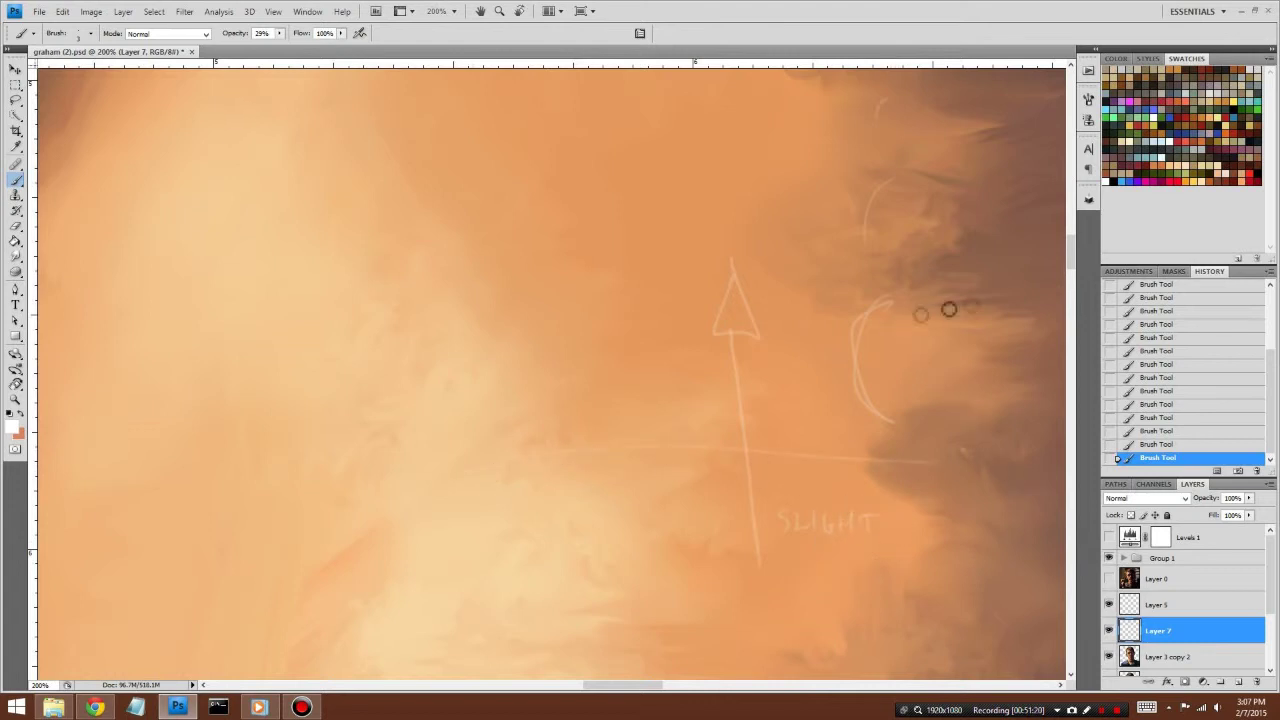
left_click_drag(480, 232, 1035, 300)
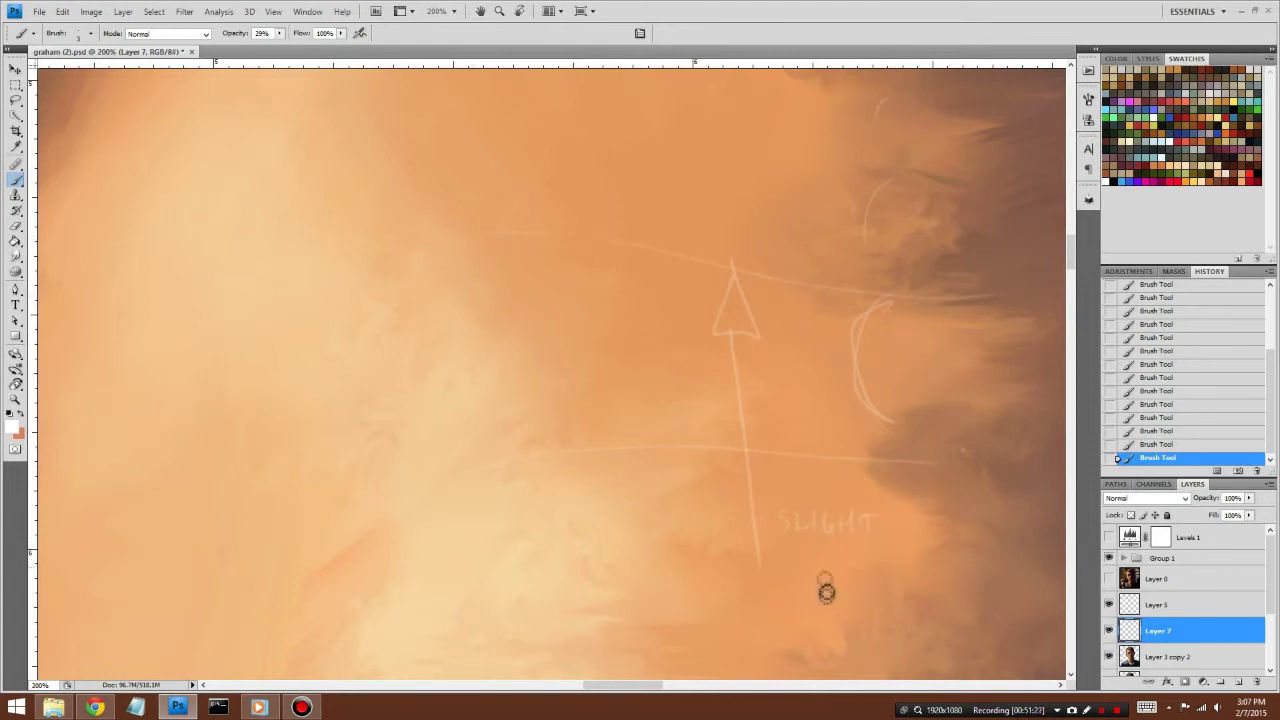
mouse_move(841, 585)
left_mouse_down()
mouse_move(851, 568)
mouse_move(854, 580)
mouse_move(911, 589)
mouse_move(958, 575)
left_mouse_up()
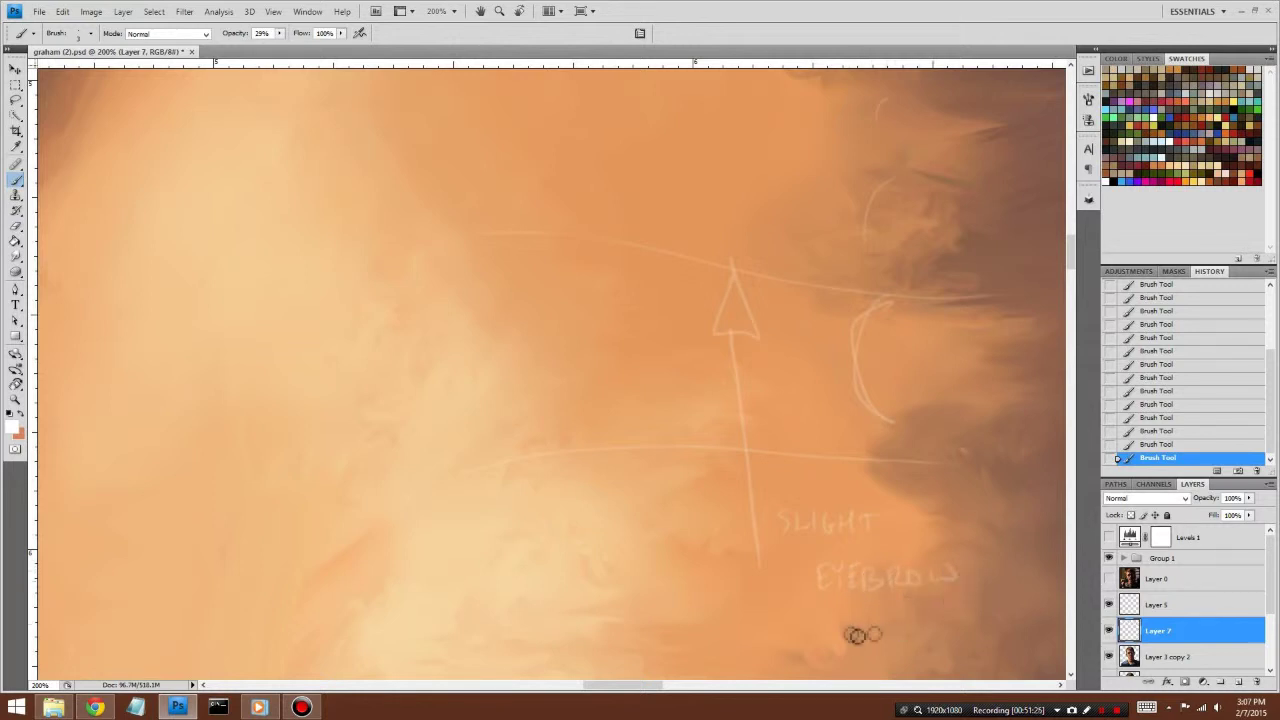
mouse_move(868, 628)
left_mouse_down()
mouse_move(860, 620)
mouse_move(931, 634)
mouse_move(941, 622)
left_mouse_up()
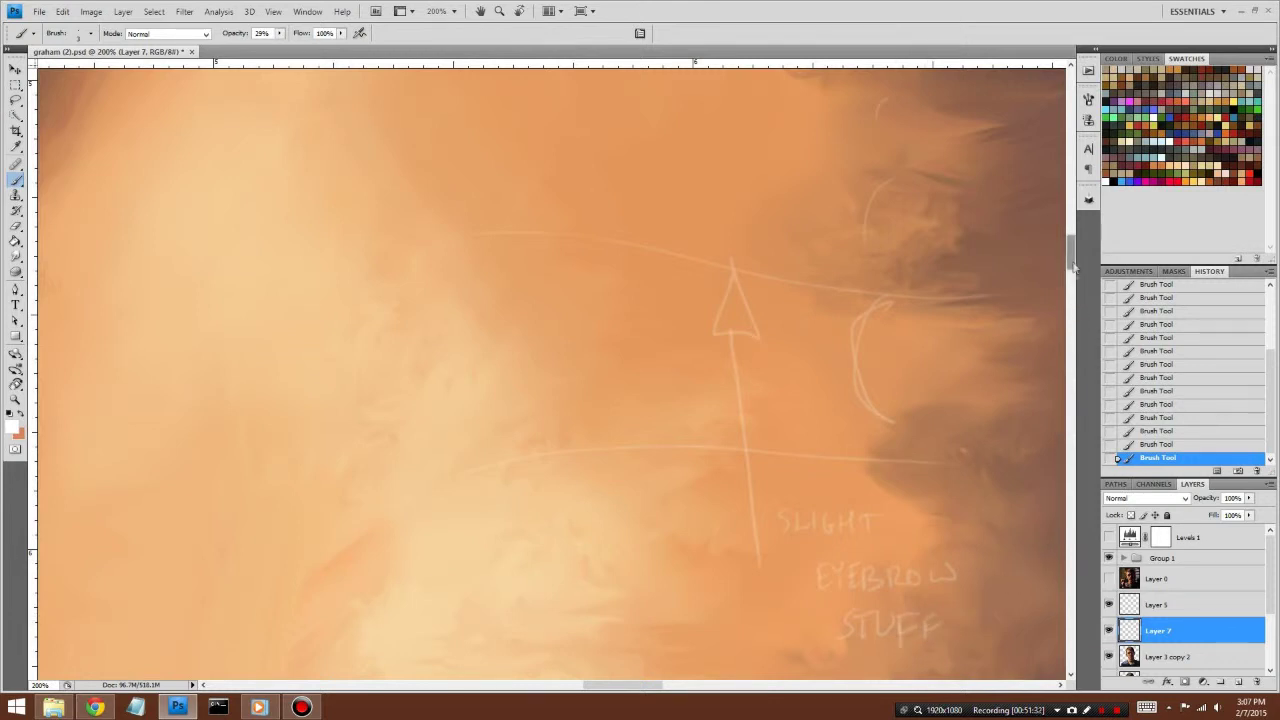
Step: Draw arrows pointing toward the brow and label them 'ISH'
mouse_move(1071, 262)
left_mouse_down()
mouse_move(1070, 306)
mouse_move(1070, 264)
left_mouse_up()
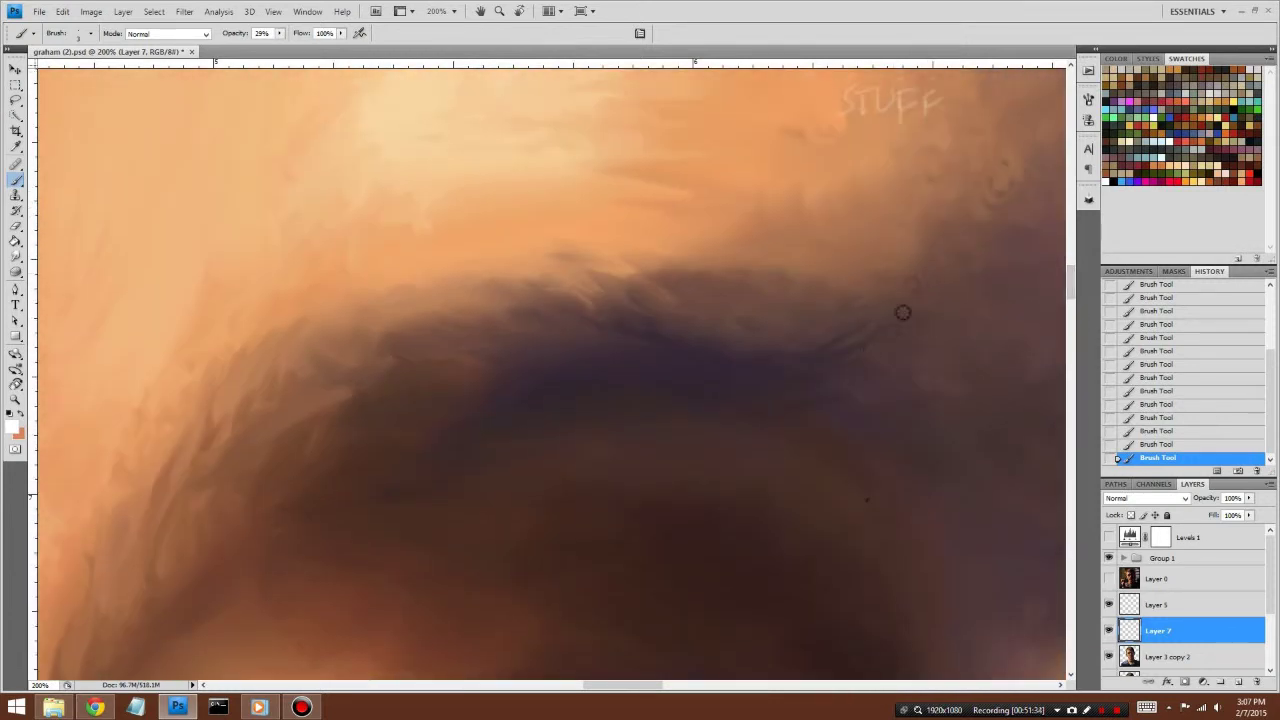
mouse_move(909, 152)
left_mouse_down()
mouse_move(912, 228)
mouse_move(926, 212)
left_mouse_up()
mouse_move(790, 405)
left_mouse_down()
mouse_move(1004, 242)
mouse_move(978, 246)
left_mouse_up()
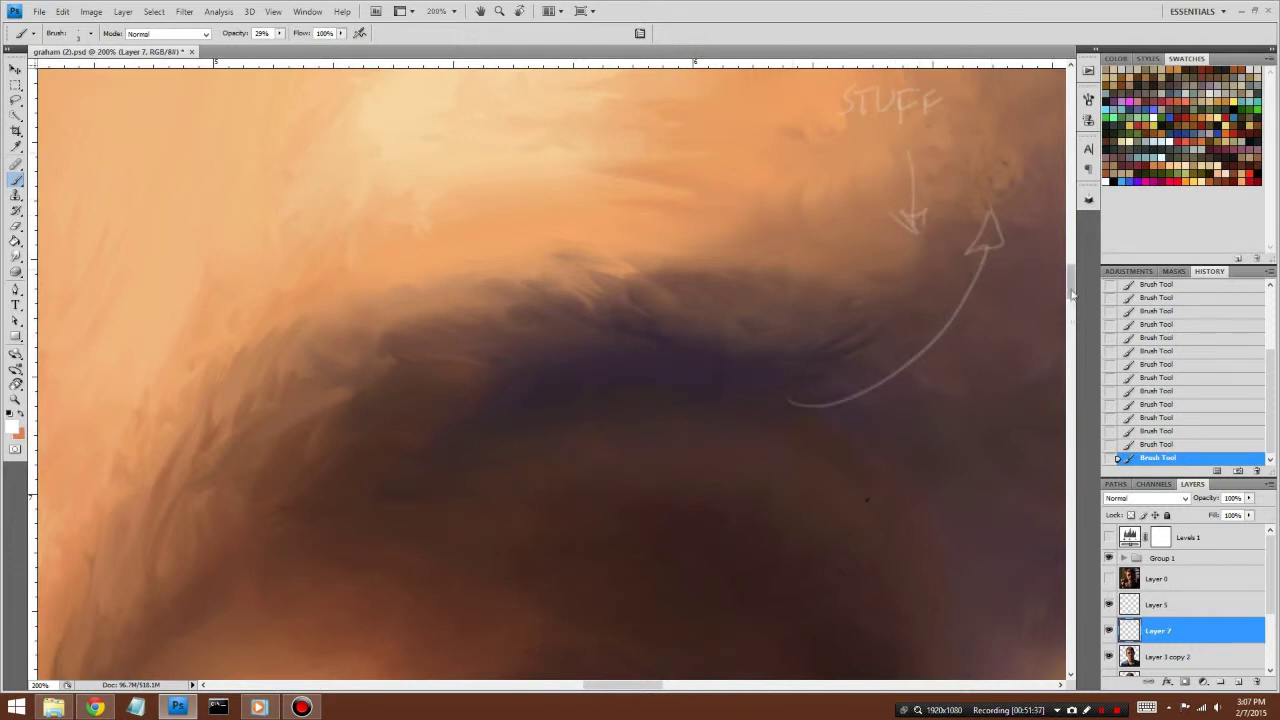
left_click_drag(956, 362, 964, 381)
left_click_drag(980, 360, 981, 388)
left_click_drag(994, 360, 995, 391)
left_click_drag(981, 375, 995, 373)
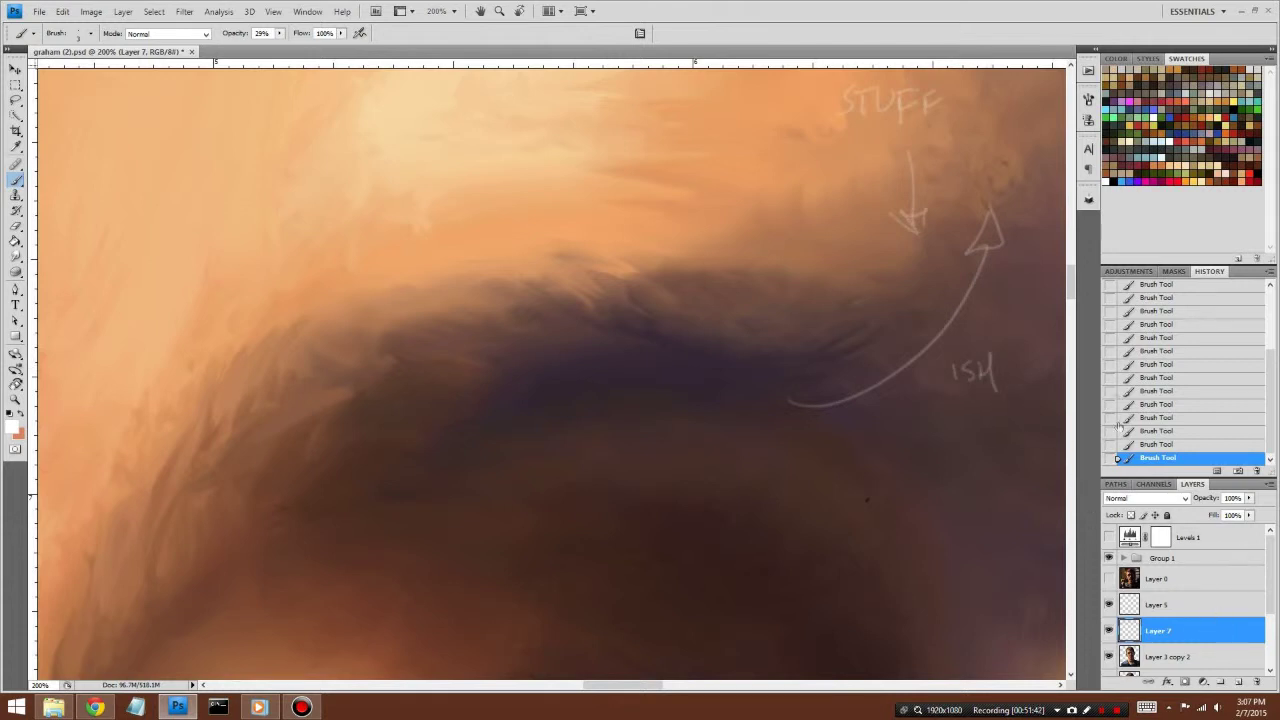
Step: Draw an arrow from the eyelid up to the brow, then move Layer 7 lower in the stack
left_click_drag(1072, 285, 1078, 305)
scroll(545, 357, "up", 5)
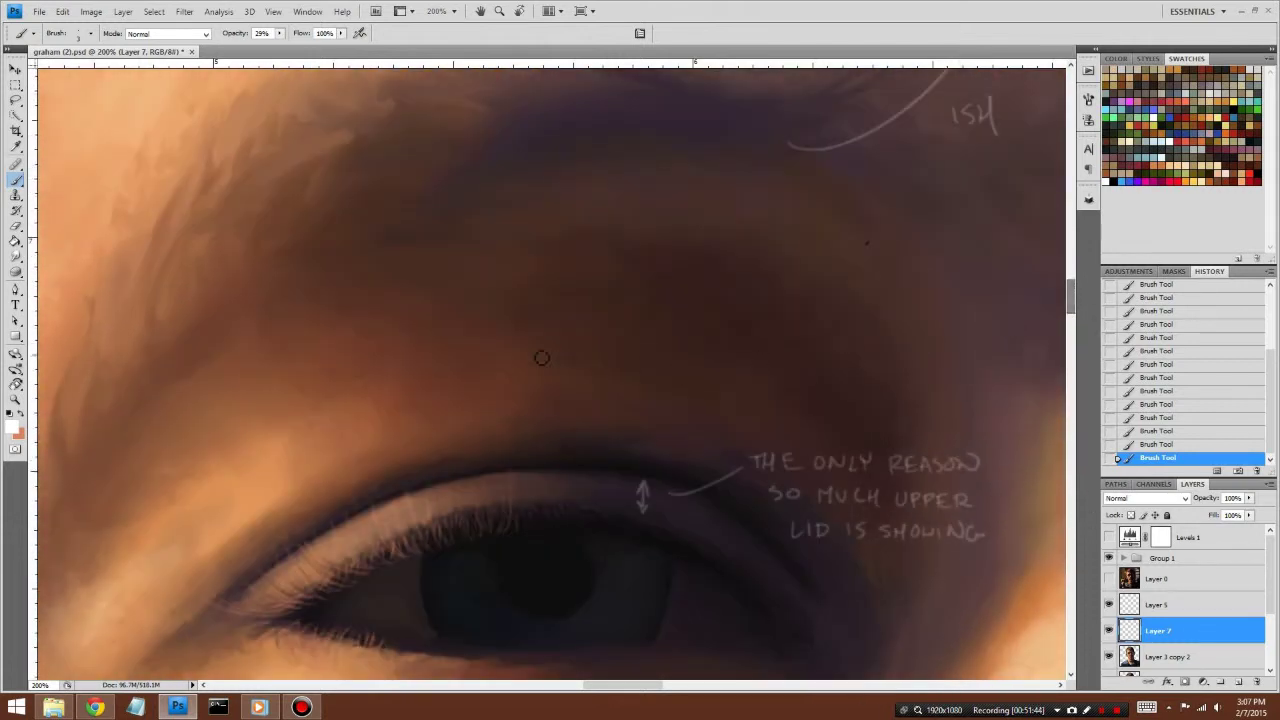
mouse_move(624, 444)
left_mouse_down()
mouse_move(607, 310)
mouse_move(622, 200)
mouse_move(640, 177)
left_mouse_up()
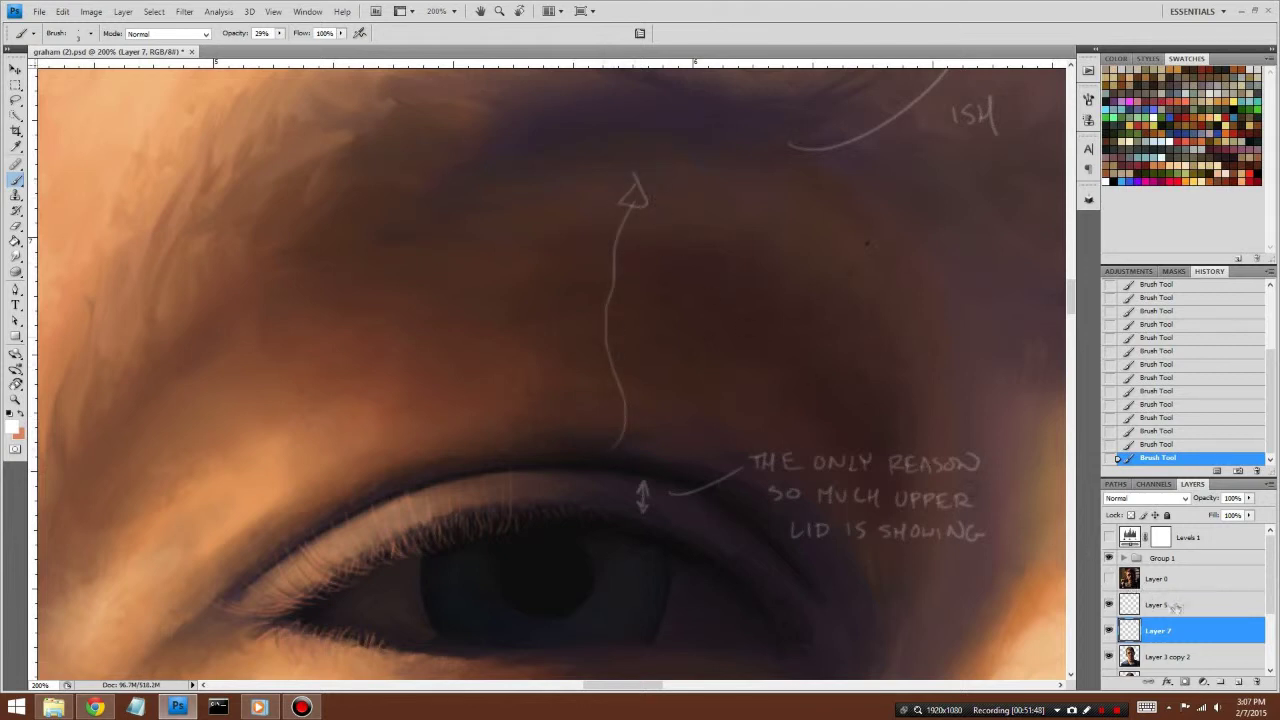
left_click_drag(1222, 629, 1257, 680)
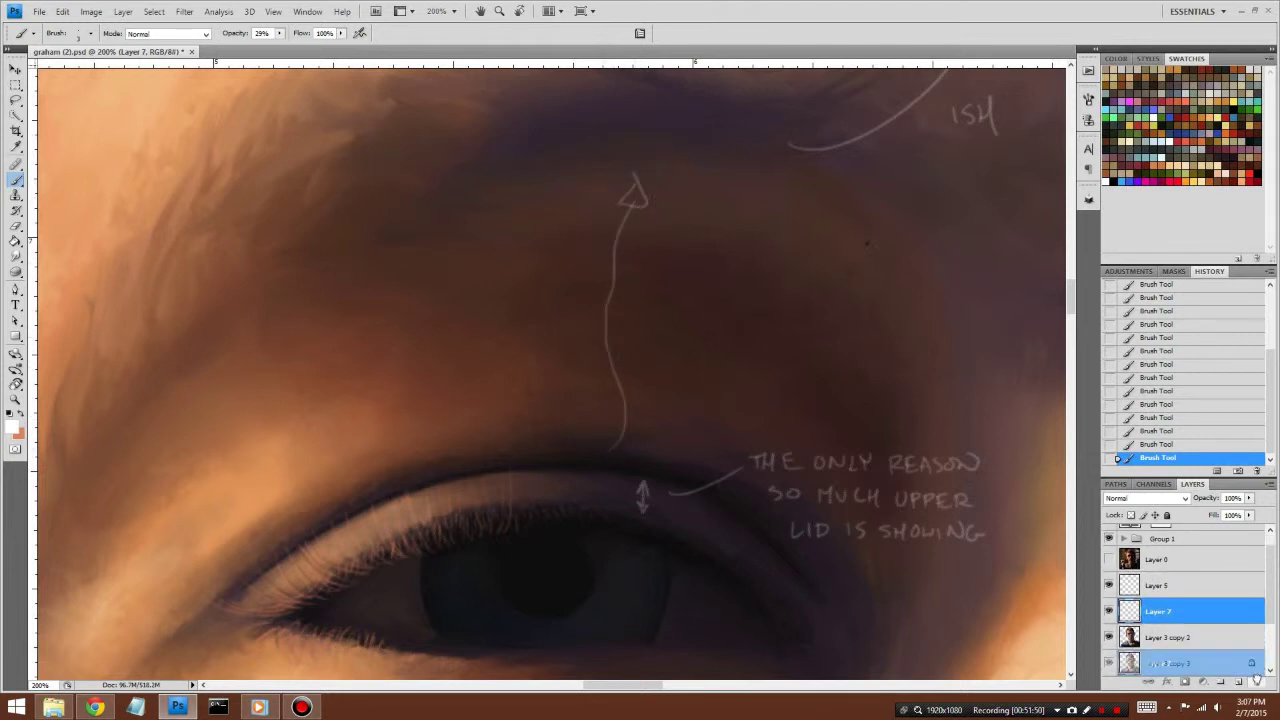
scroll(1270, 593, "down", 2)
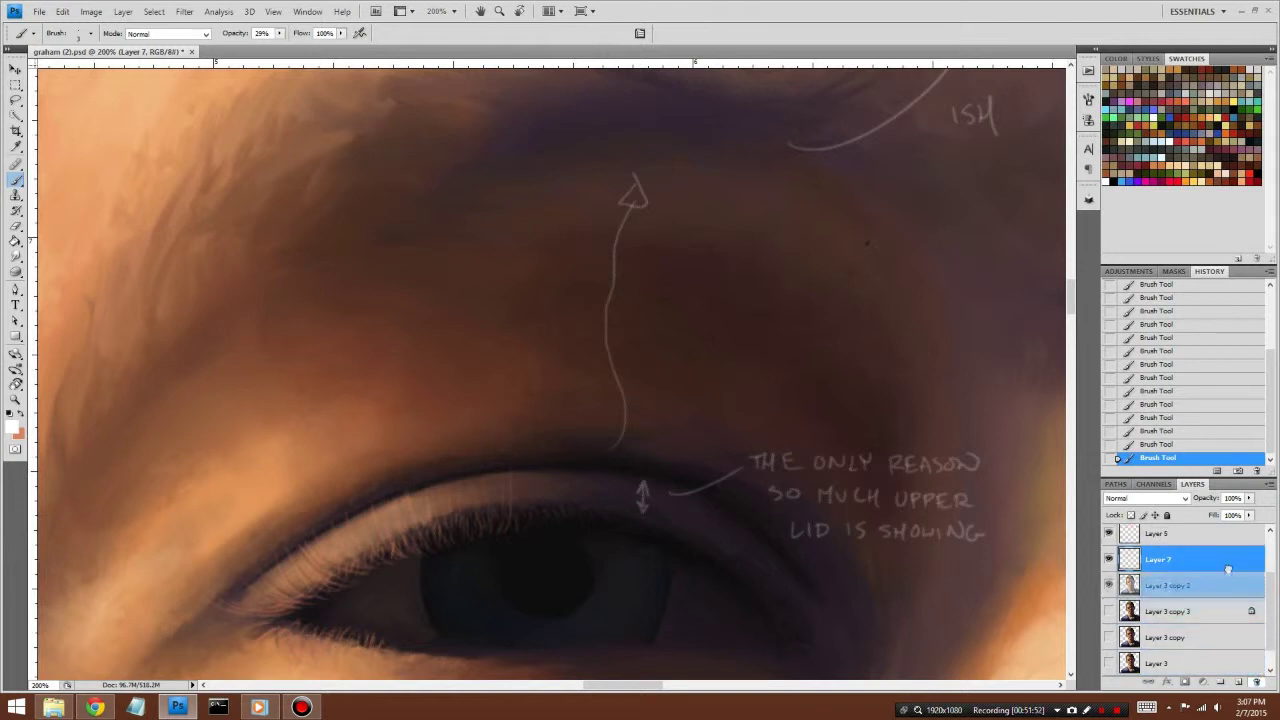
scroll(1270, 593, "up", 3)
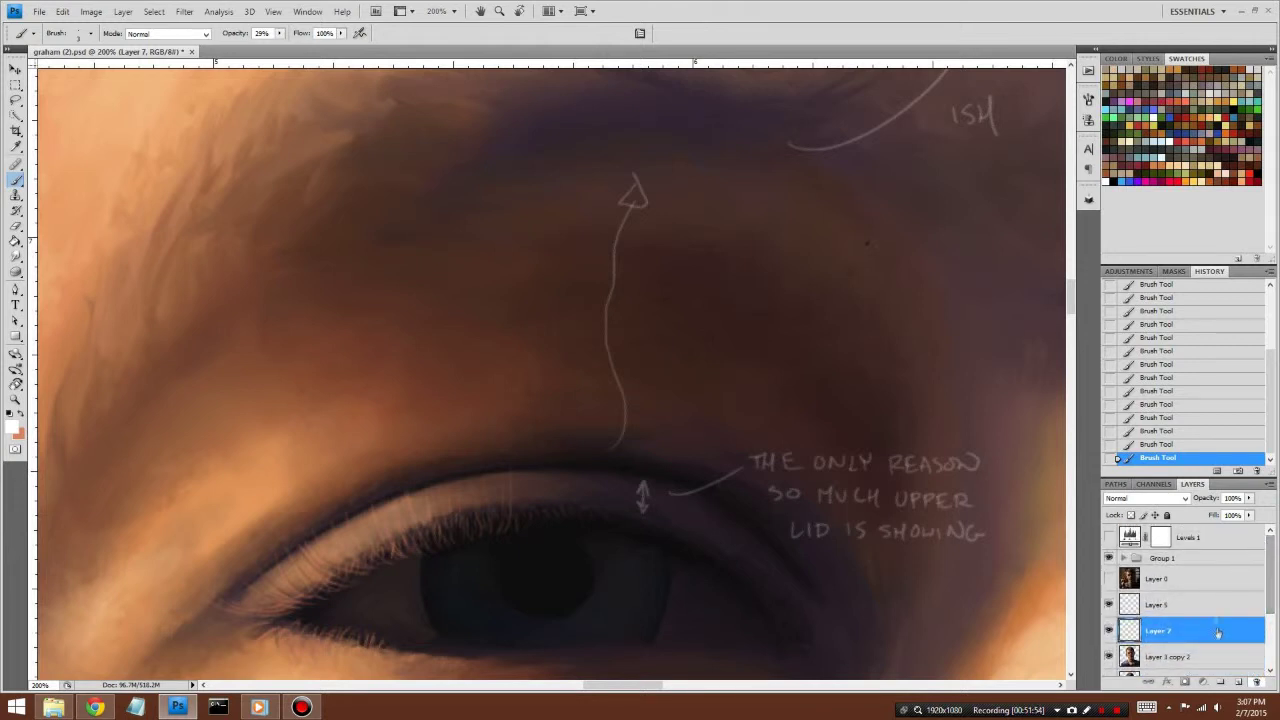
Step: Move Layer 7 into Group 1, hide the group, and select Layer 3 copy 2
left_click_drag(1201, 571, 1201, 565)
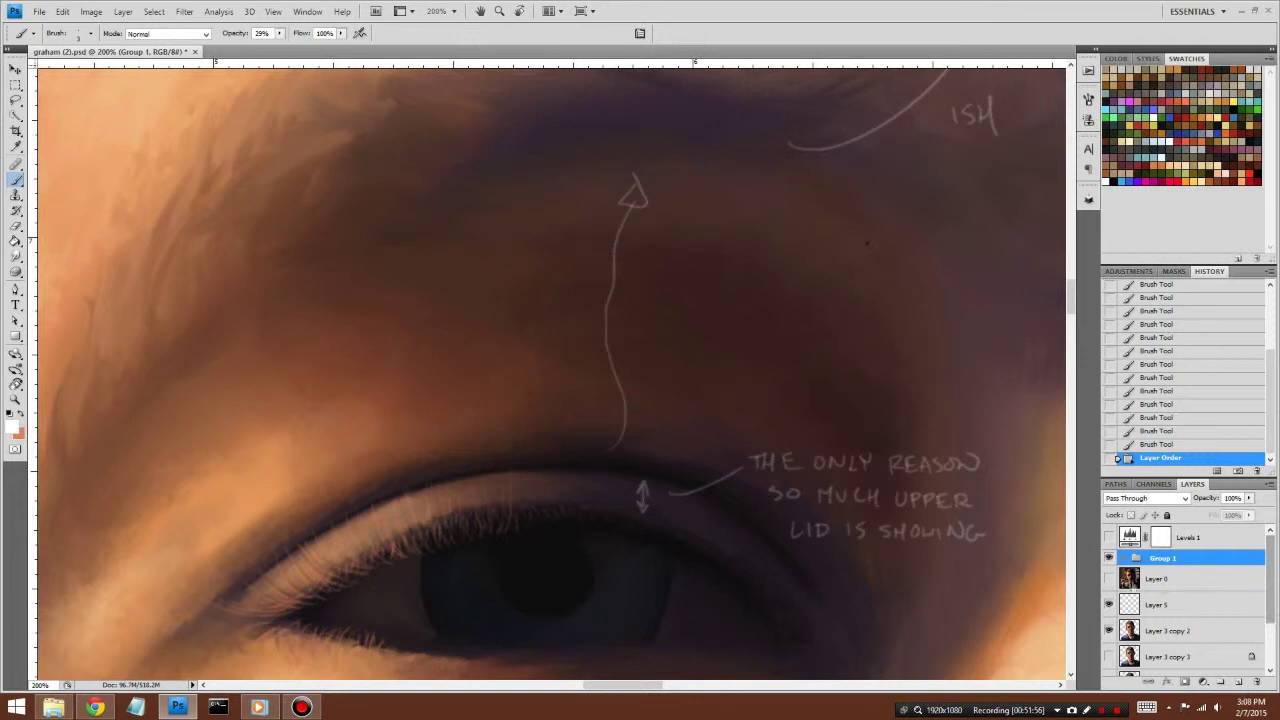
left_click(1108, 557)
left_click(1175, 631)
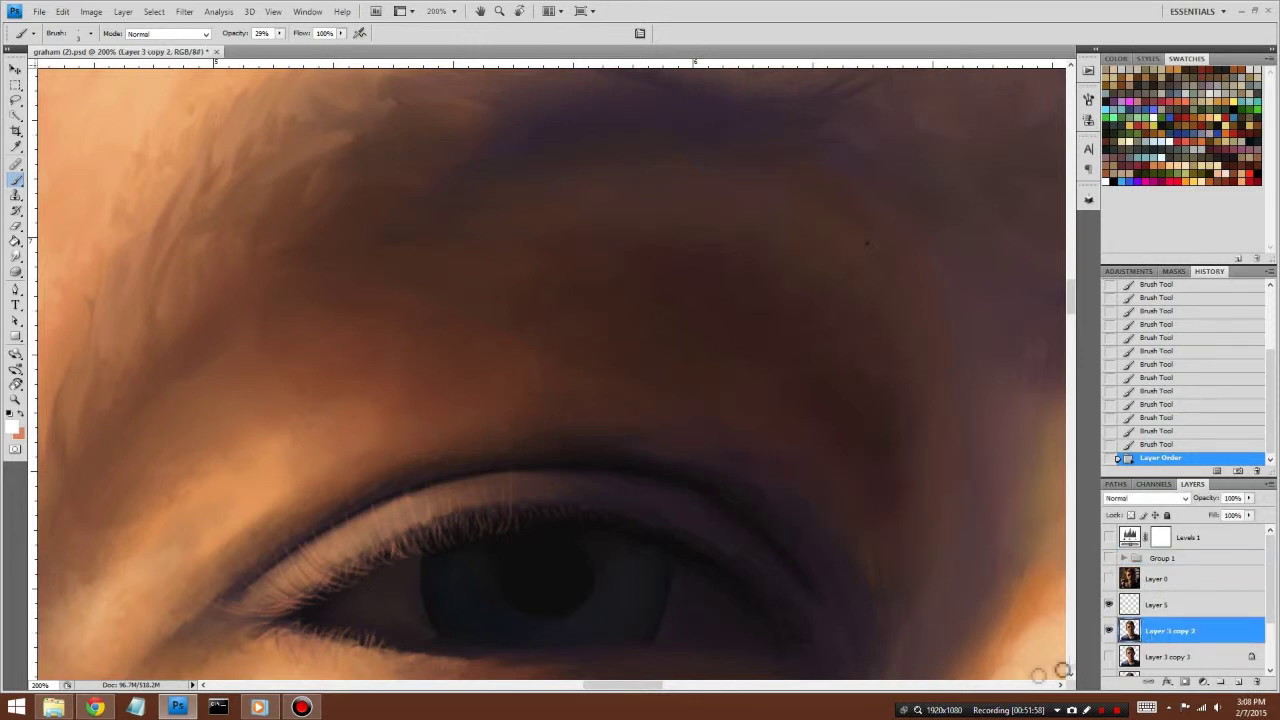
left_click_drag(1074, 300, 1073, 326)
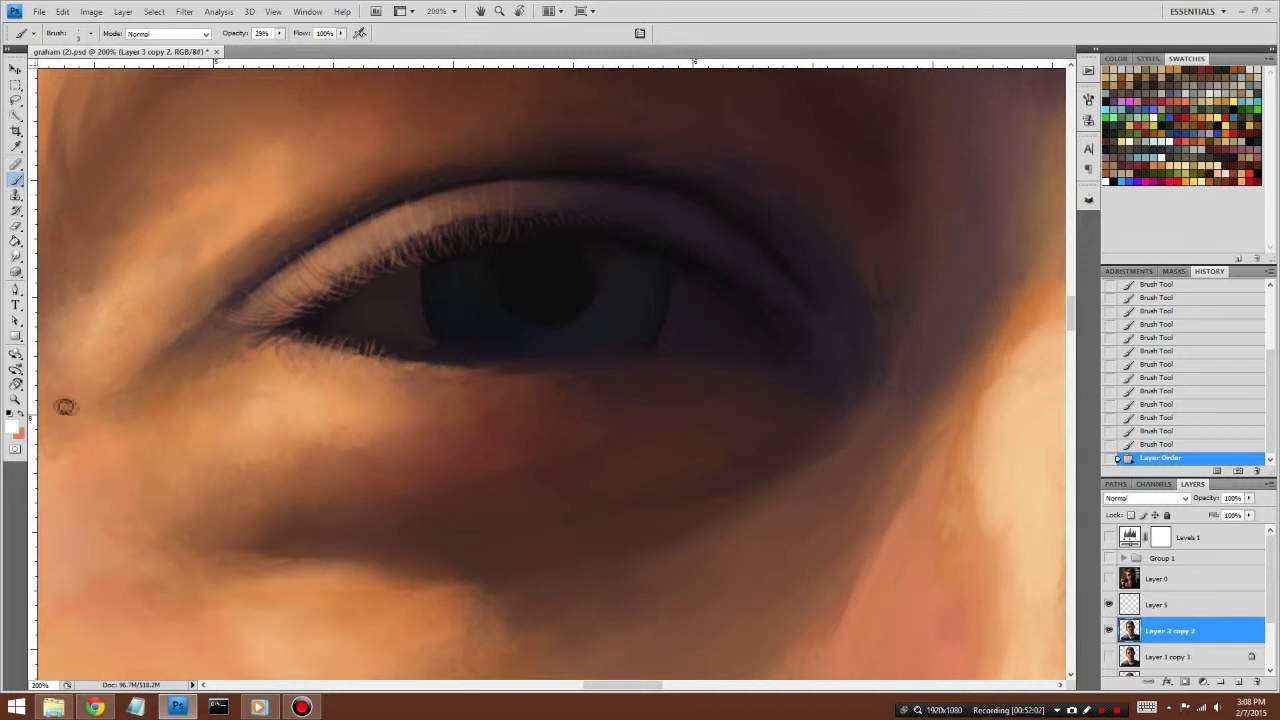
Step: Switch to orange and paint skin tone along the lower eyelid
left_click(20, 416)
left_click(272, 11)
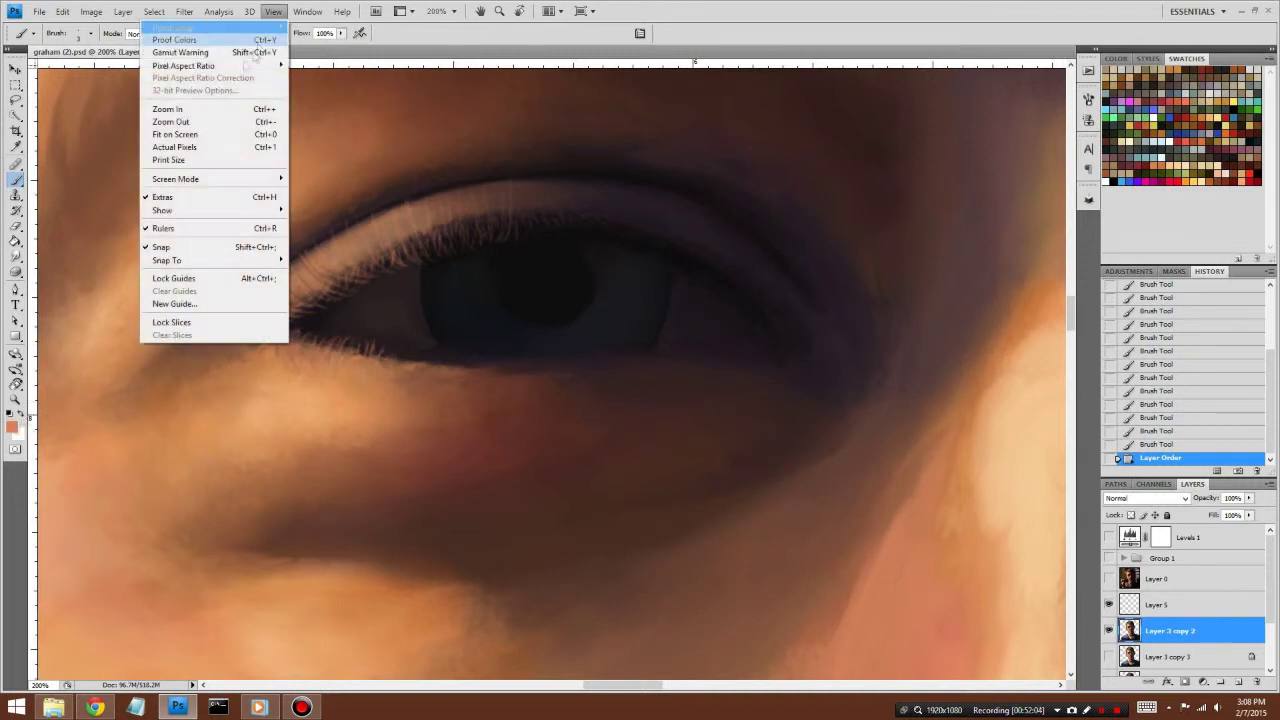
key("Escape")
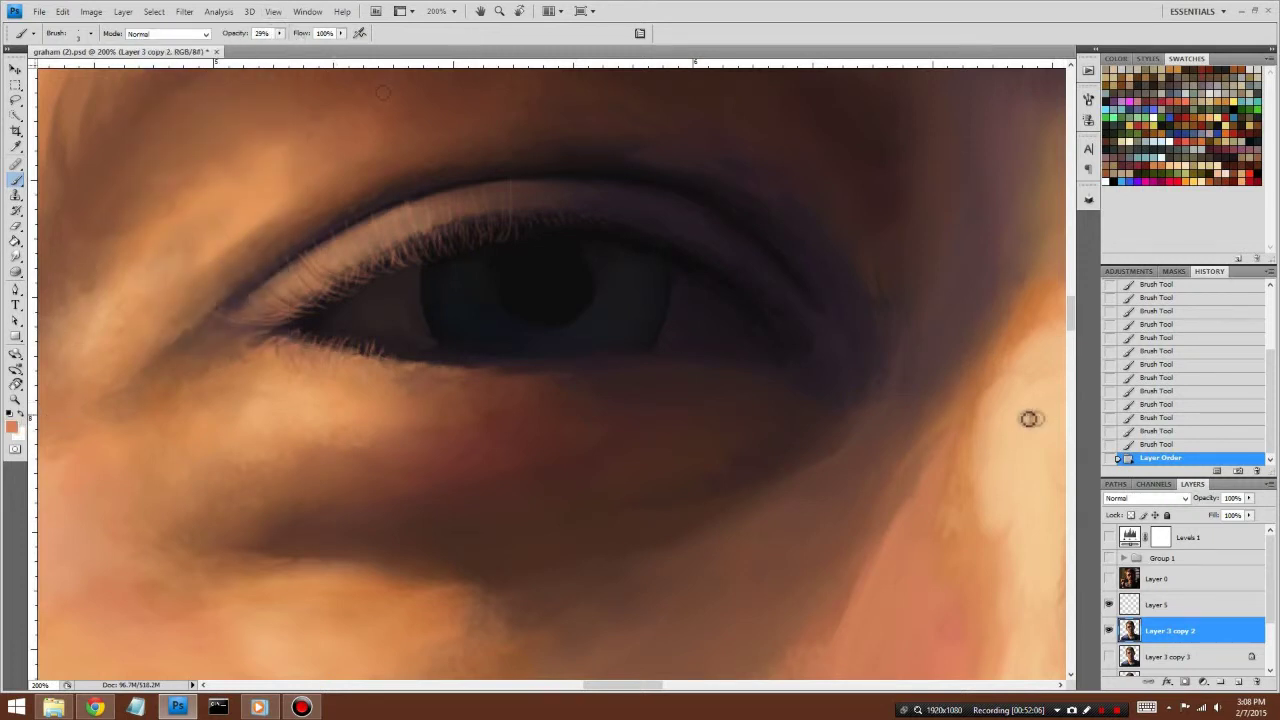
left_click_drag(1075, 326, 1075, 318)
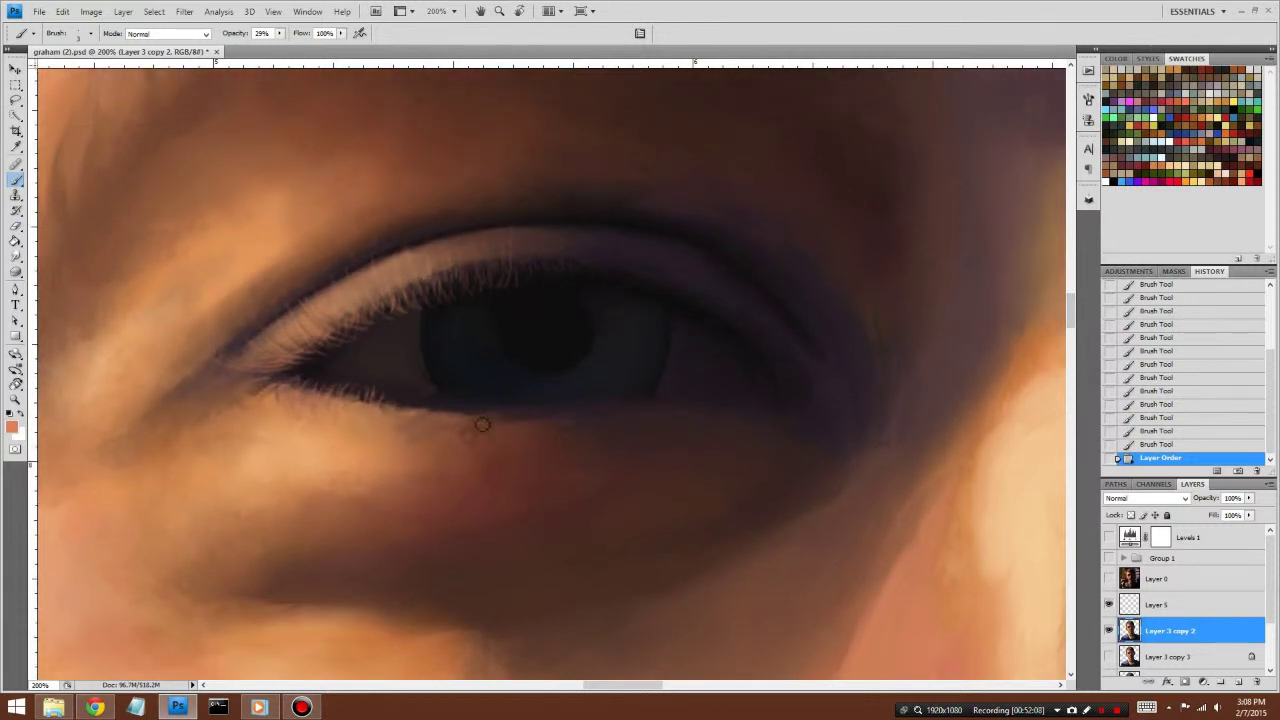
mouse_move(397, 411)
left_mouse_down()
mouse_move(408, 409)
mouse_move(403, 437)
mouse_move(420, 414)
mouse_move(411, 443)
mouse_move(420, 409)
left_mouse_up()
Step: Dab paint on the upper lashes and smudge it into the lid
left_click(490, 250)
left_click(16, 256)
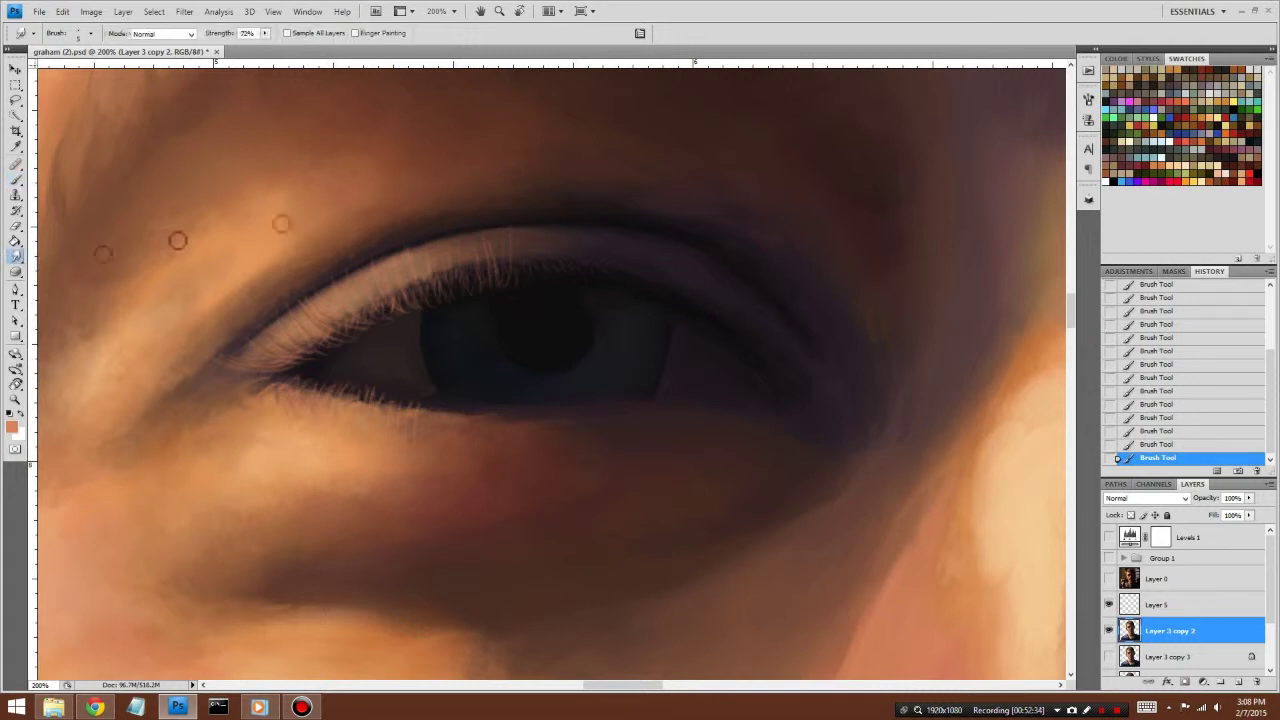
left_click_drag(495, 250, 487, 245)
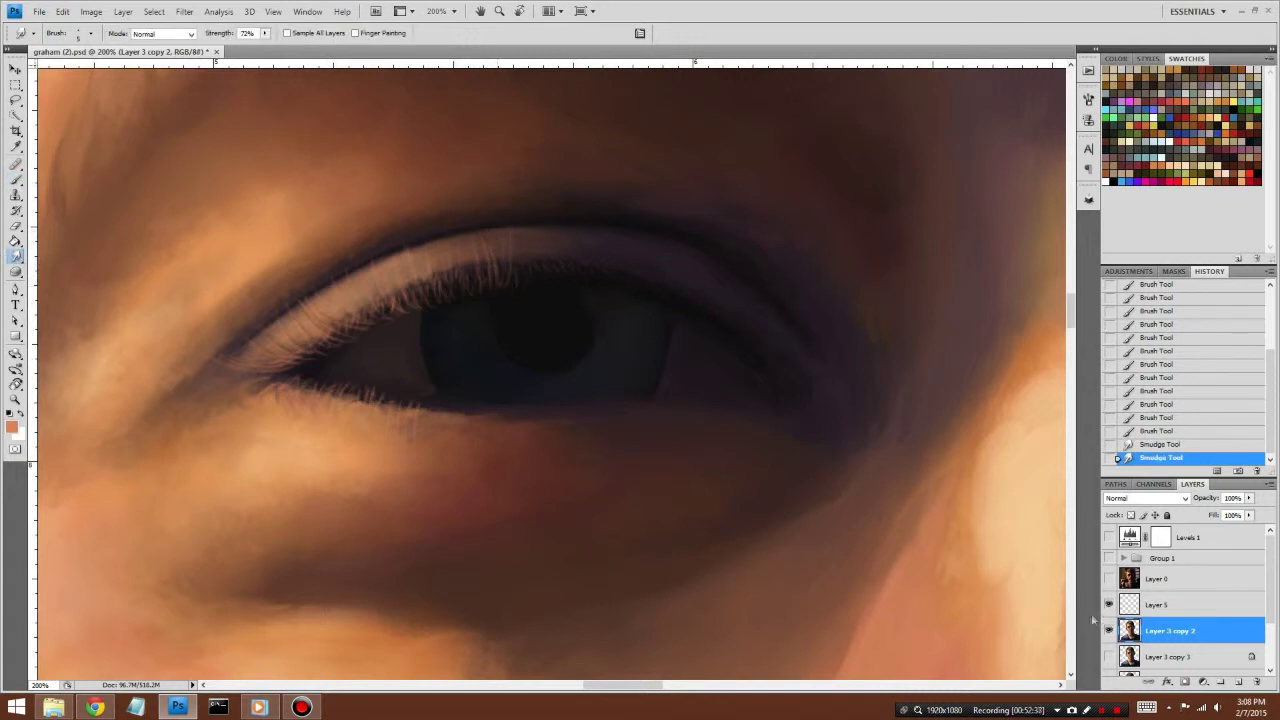
Step: Hide the eyelash layer and revert to an earlier History state
left_click(1108, 604)
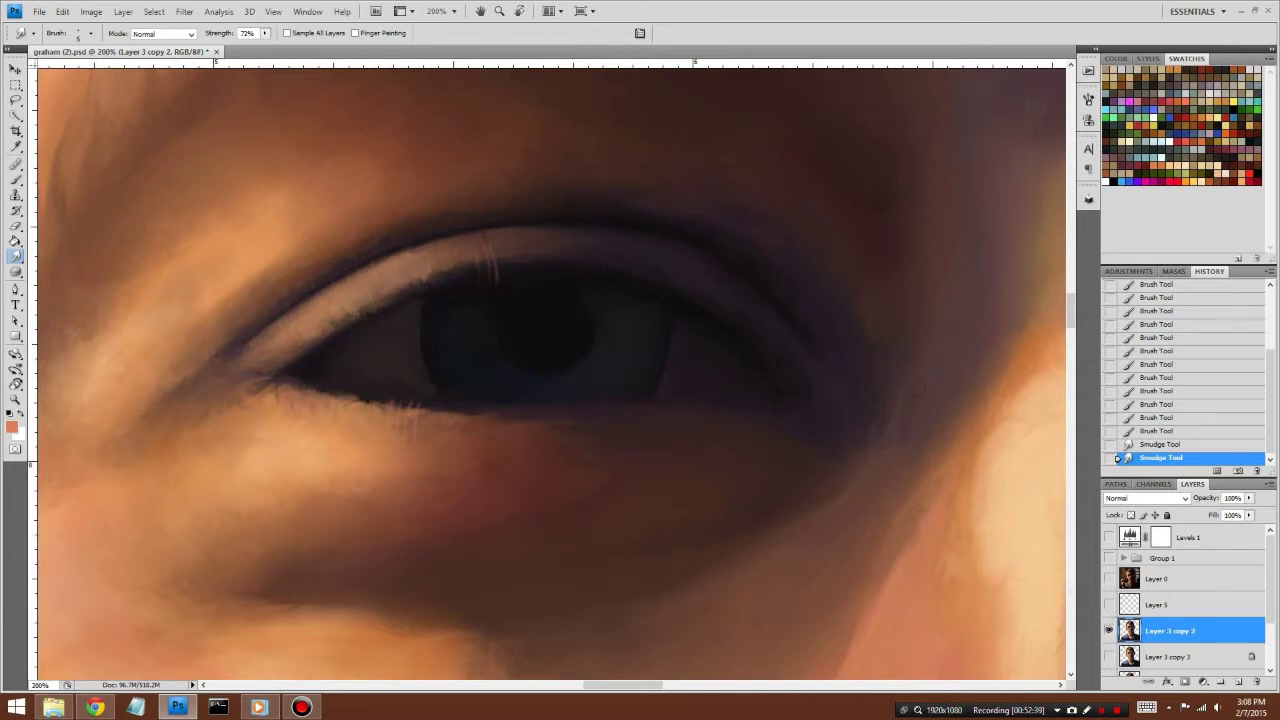
left_click(1175, 351)
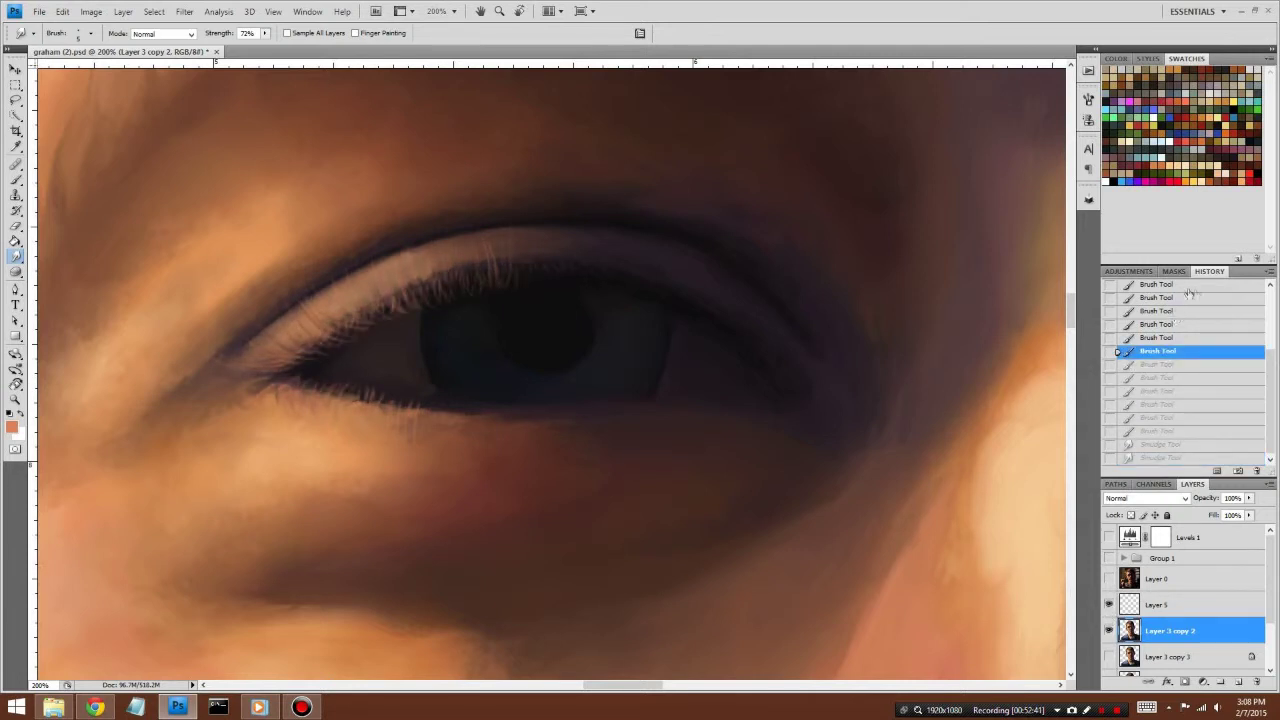
scroll(1190, 292, "down", 2)
left_click_drag(1270, 350, 1268, 320)
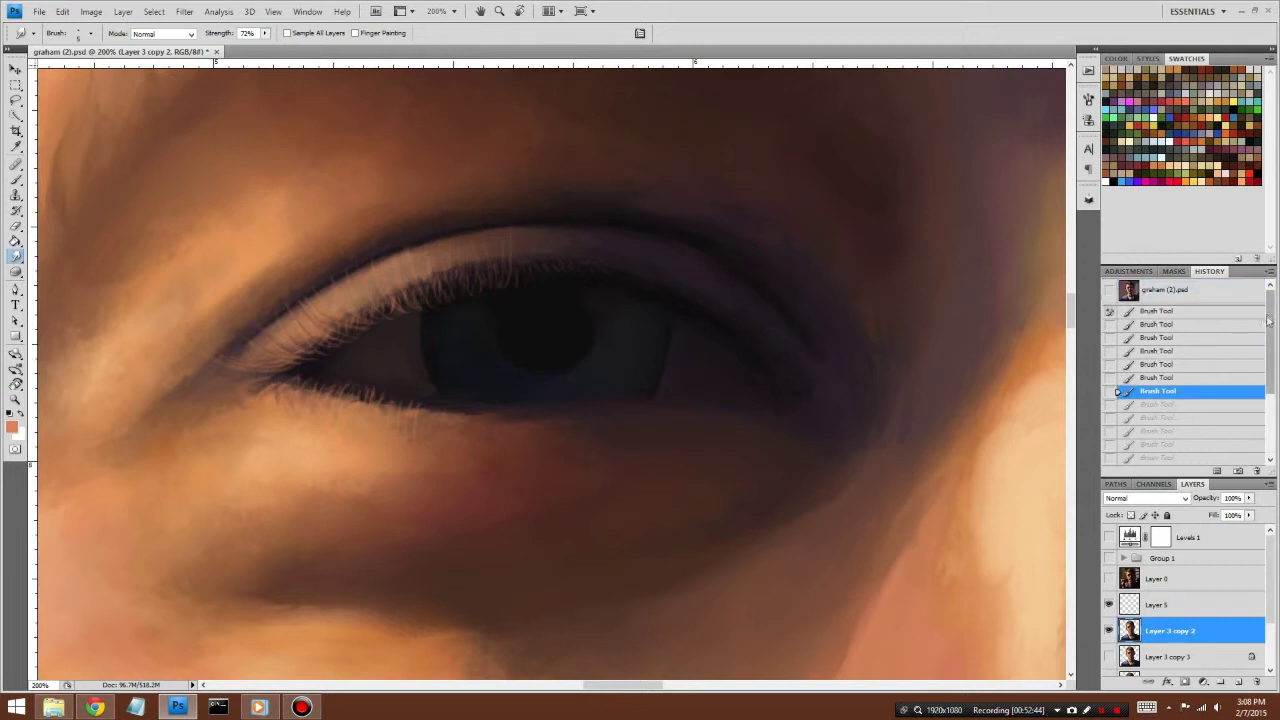
left_click(1160, 326)
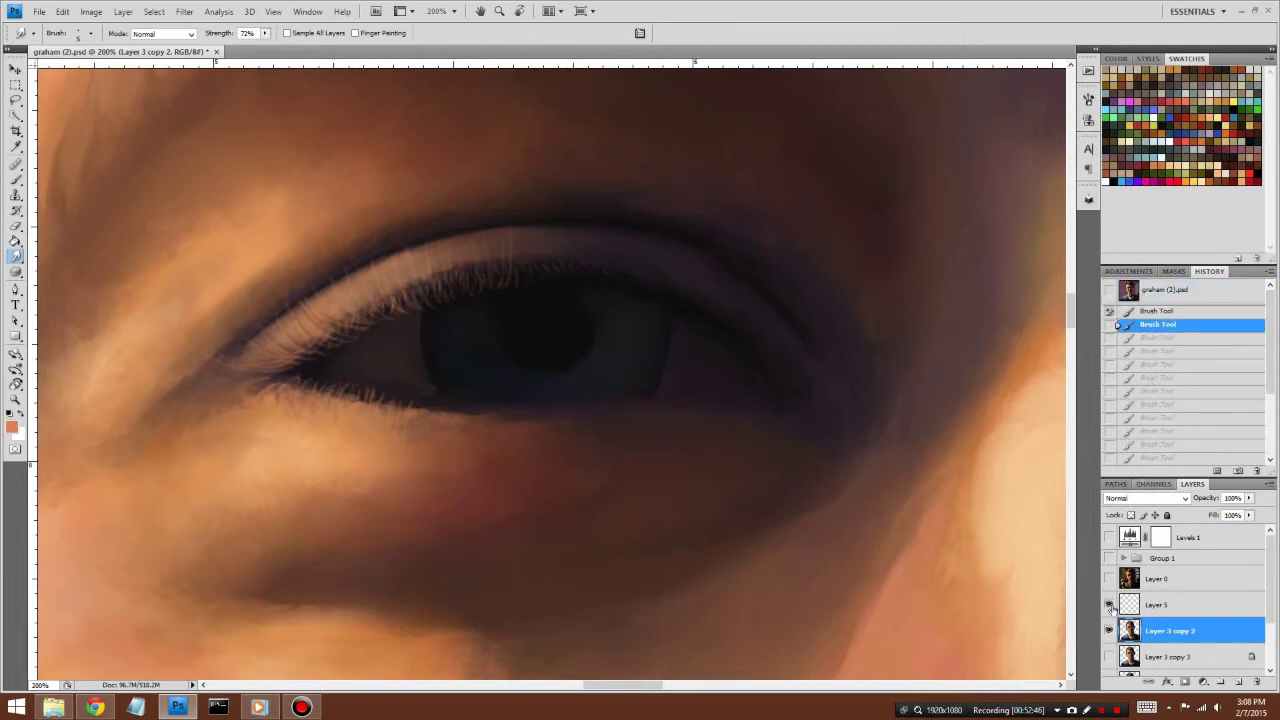
Step: Smudge the skin along the lower eyelid, then show and select eyelash Layer 5
left_click(1108, 605)
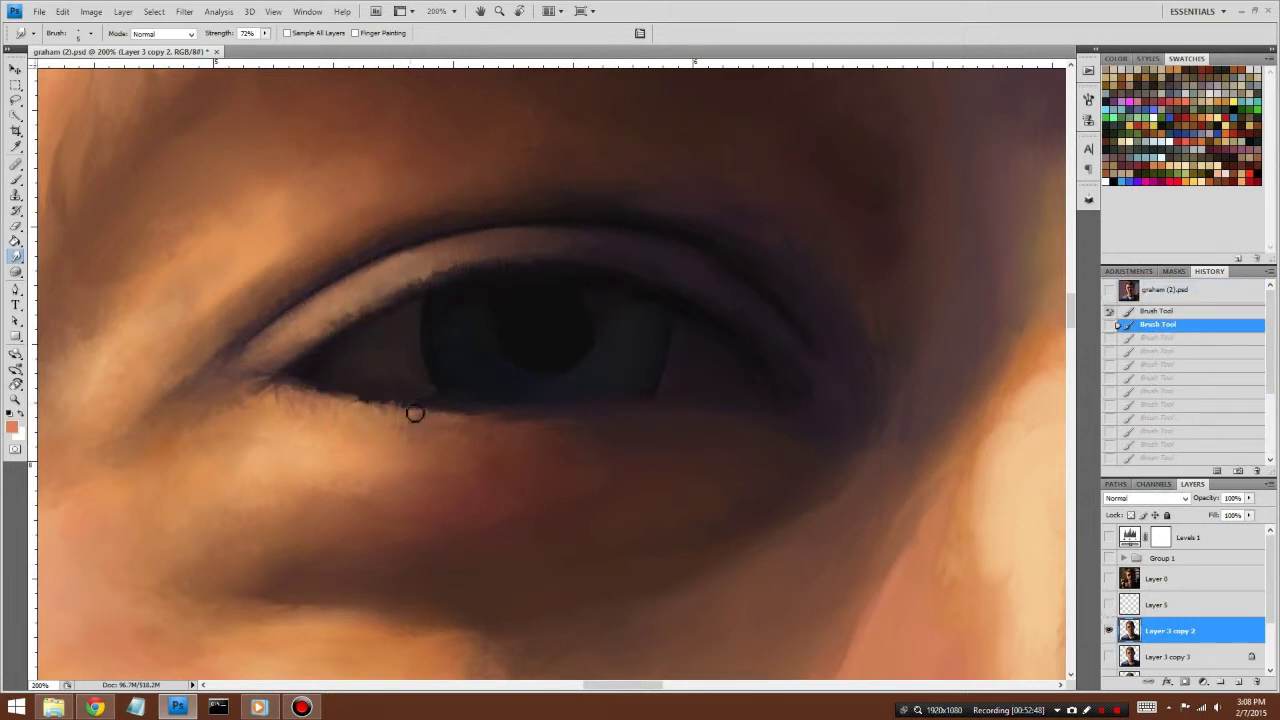
mouse_move(415, 413)
left_mouse_down()
mouse_move(403, 411)
mouse_move(406, 434)
mouse_move(391, 429)
mouse_move(411, 420)
mouse_move(400, 415)
left_mouse_up()
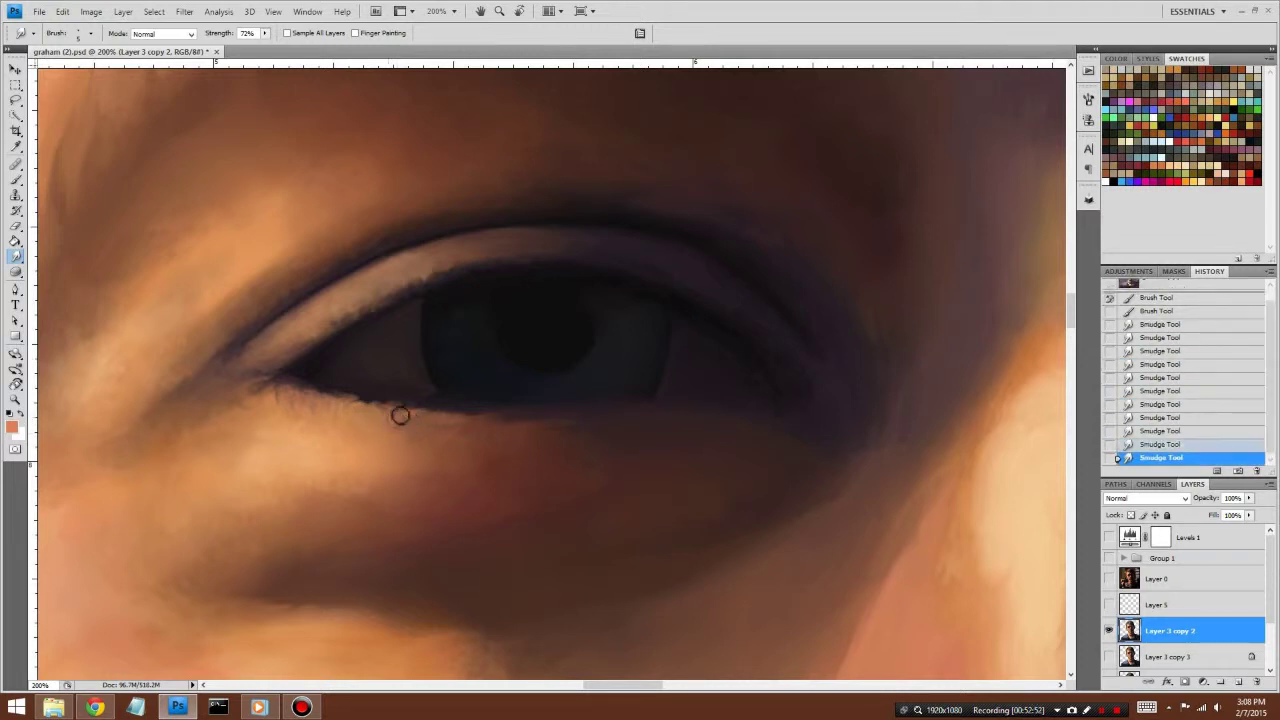
left_click(1108, 605)
left_click(1160, 605)
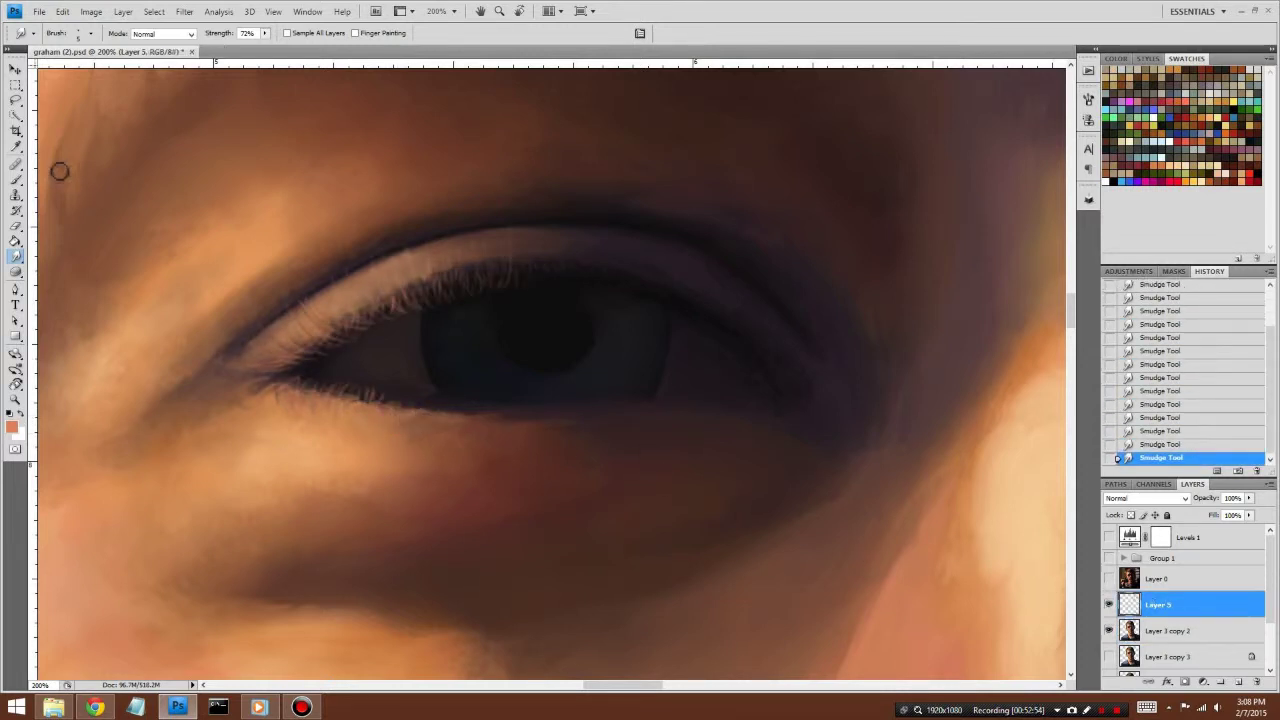
Step: With a white brush, hand-letter the first note line 'SEPERATE LAYER FOR' above the eye
left_click(17, 180)
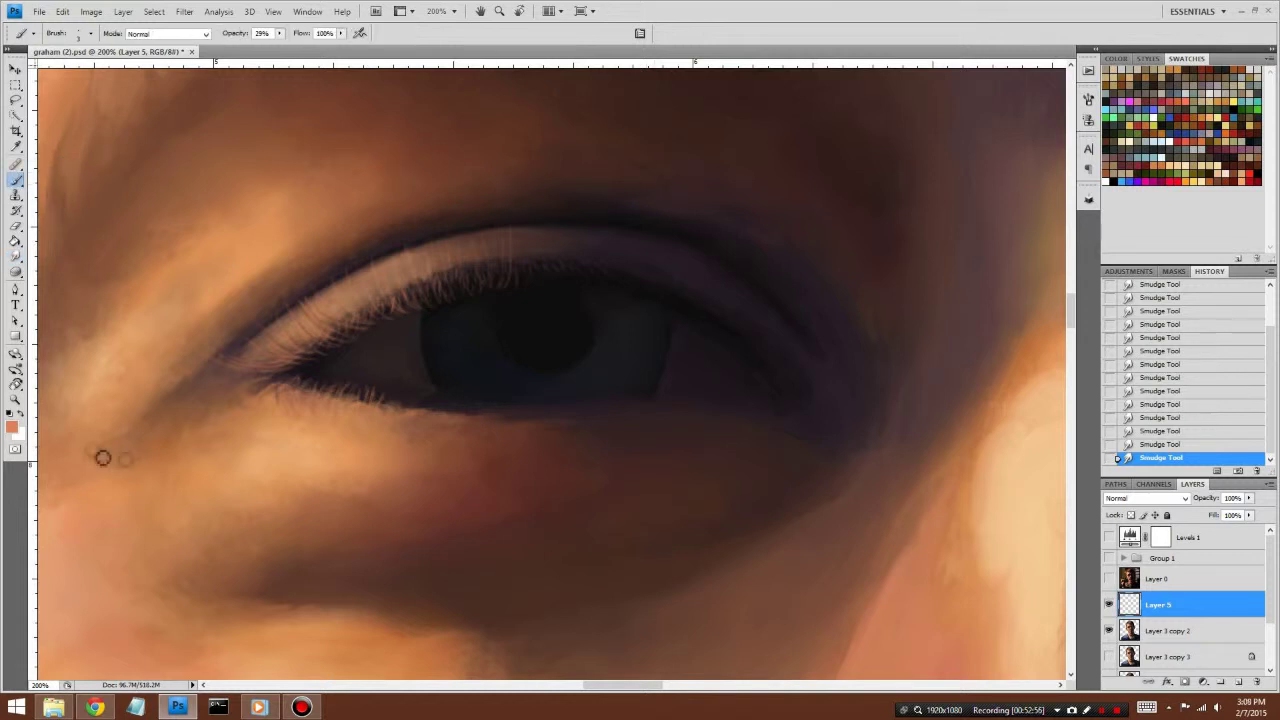
left_click(21, 420)
left_click_drag(610, 111, 607, 135)
mouse_move(631, 116)
left_mouse_down()
mouse_move(622, 132)
mouse_move(664, 117)
left_mouse_up()
left_click_drag(700, 118, 684, 133)
mouse_move(685, 118)
left_mouse_down()
mouse_move(738, 134)
mouse_move(746, 119)
left_mouse_up()
left_click_drag(746, 120, 761, 120)
mouse_move(753, 120)
left_mouse_down()
mouse_move(754, 135)
mouse_move(815, 133)
left_mouse_up()
mouse_move(822, 126)
left_mouse_down()
mouse_move(822, 144)
mouse_move(830, 118)
left_mouse_up()
mouse_move(838, 120)
left_mouse_down()
mouse_move(838, 137)
mouse_move(848, 128)
left_mouse_up()
left_click_drag(838, 137, 886, 134)
left_click_drag(886, 119, 926, 134)
left_click_drag(926, 120, 938, 134)
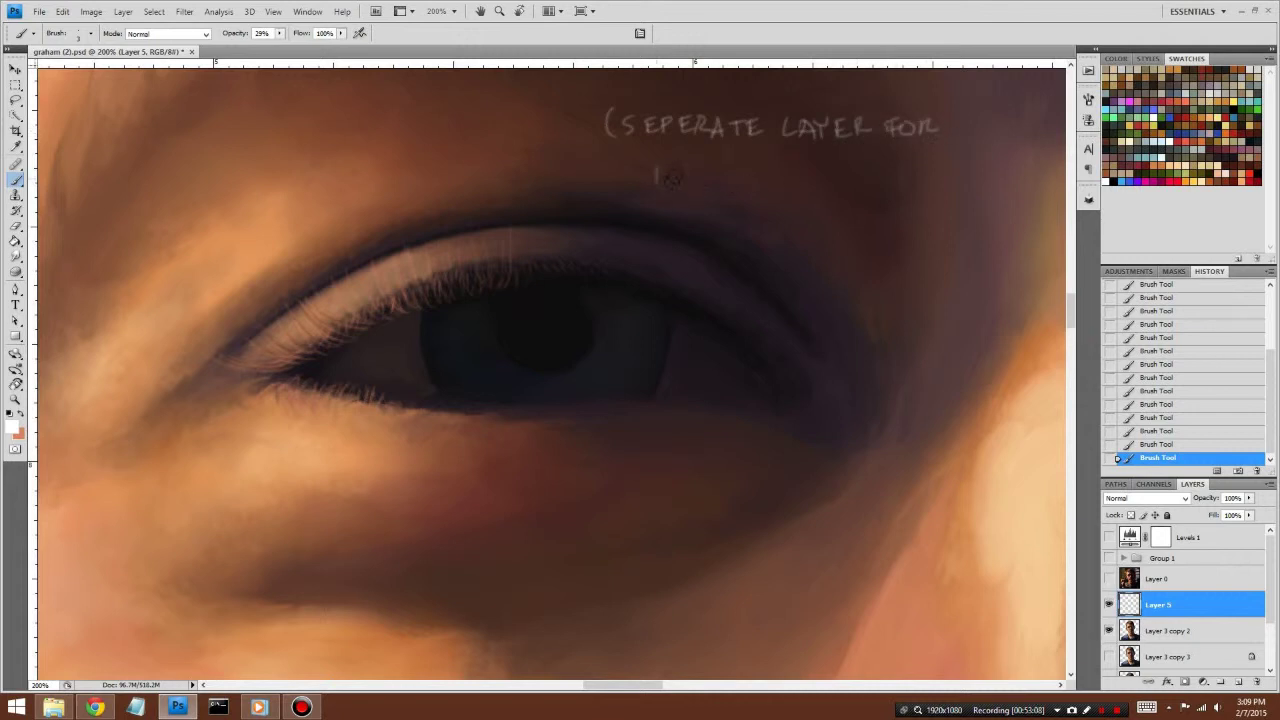
Step: Letter the second note line 'HAIR MAKE TEDIOUS'
left_click_drag(683, 186, 696, 186)
left_click_drag(686, 180, 795, 184)
left_click_drag(782, 178, 924, 182)
mouse_move(936, 166)
left_mouse_down()
mouse_move(934, 180)
mouse_move(954, 166)
left_mouse_up()
left_click_drag(962, 164, 956, 182)
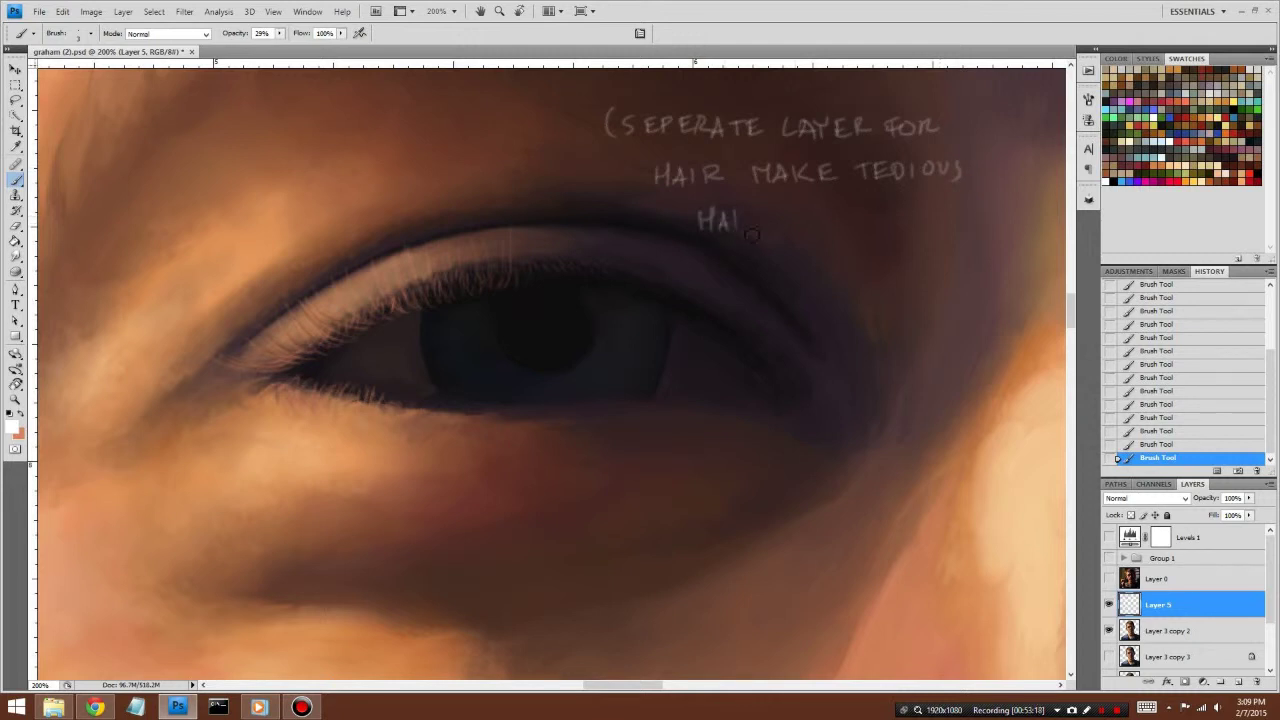
Step: Letter the closing lines 'HAIR SHADING LESS PAINFUL)'
left_click_drag(750, 210, 750, 232)
mouse_move(751, 210)
left_mouse_down()
mouse_move(763, 232)
mouse_move(792, 232)
left_mouse_up()
left_click_drag(806, 210, 806, 232)
mouse_move(792, 221)
left_mouse_down()
mouse_move(862, 232)
mouse_move(884, 210)
left_mouse_up()
mouse_move(900, 212)
left_mouse_down()
mouse_move(898, 226)
mouse_move(958, 231)
left_mouse_up()
left_click_drag(948, 222, 964, 233)
left_click_drag(988, 216, 977, 233)
mouse_move(806, 290)
left_mouse_down()
mouse_move(823, 295)
mouse_move(818, 268)
mouse_move(874, 290)
mouse_move(904, 268)
mouse_move(912, 290)
mouse_move(942, 268)
left_mouse_up()
left_click_drag(952, 268, 972, 290)
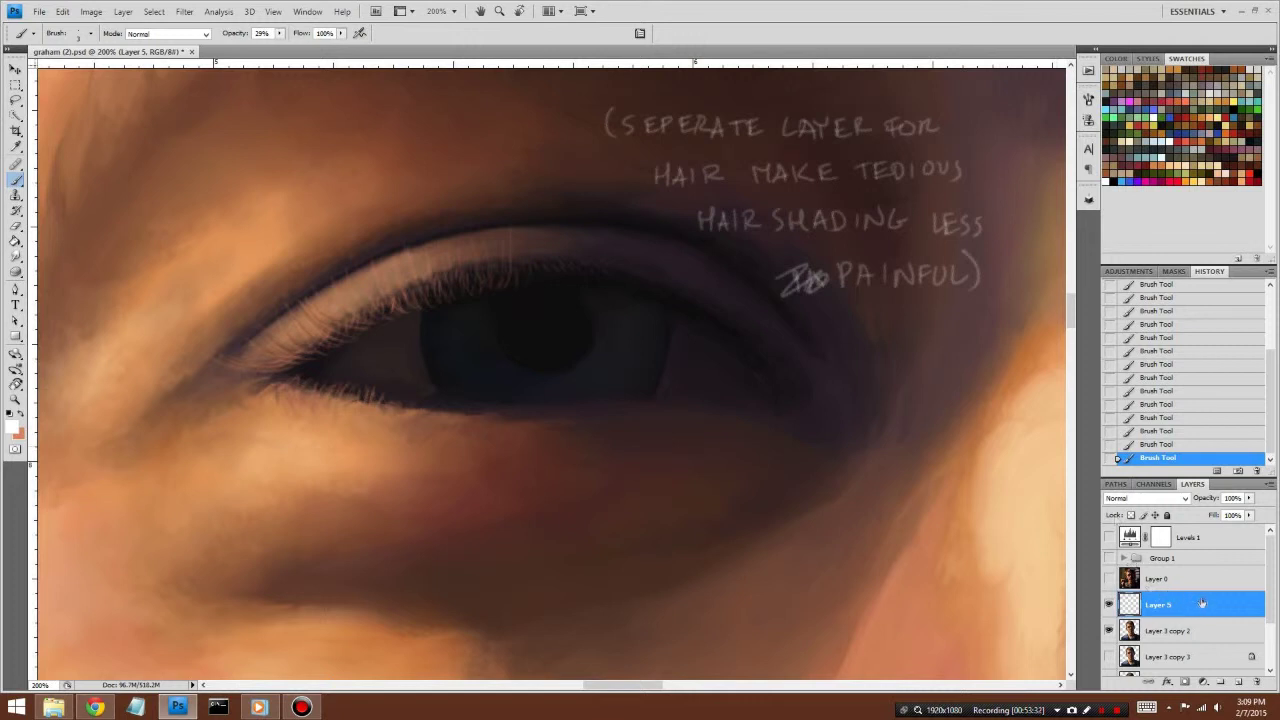
Step: Delete the eyelash layer, restore it from History, and scribble 'LoL' on the canvas
left_click_drag(1210, 605, 1257, 681)
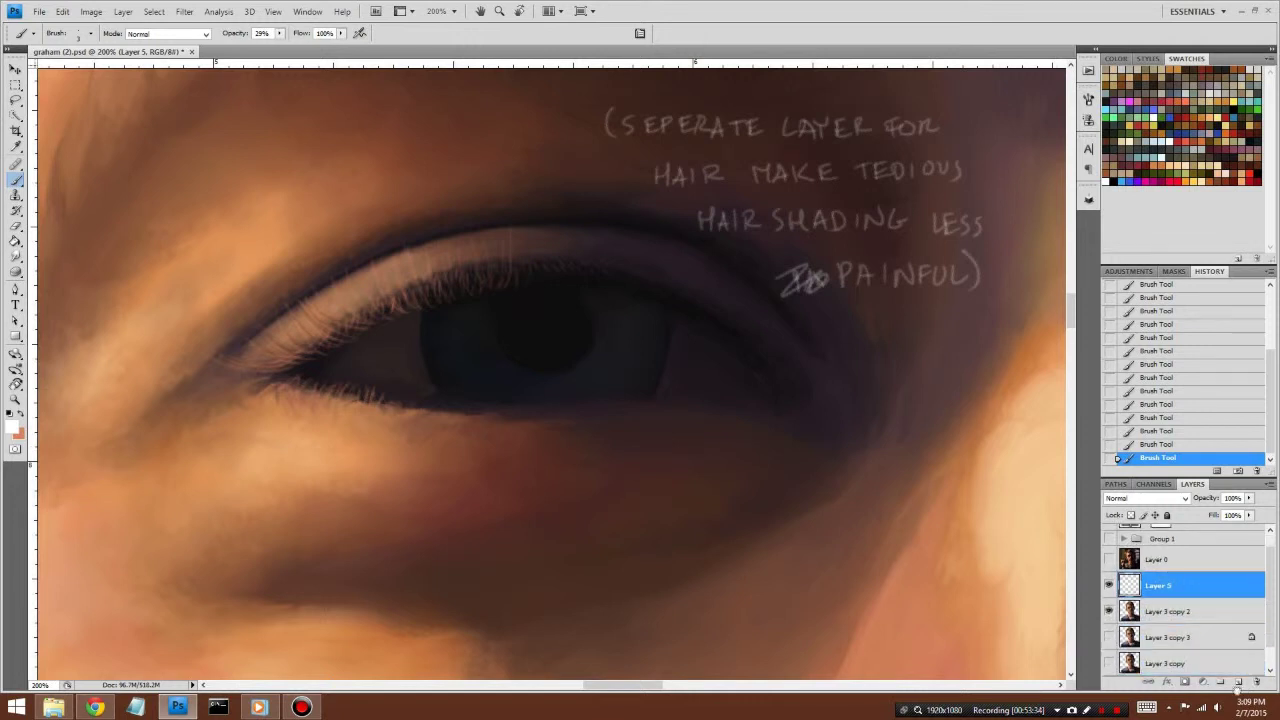
left_click(1190, 444)
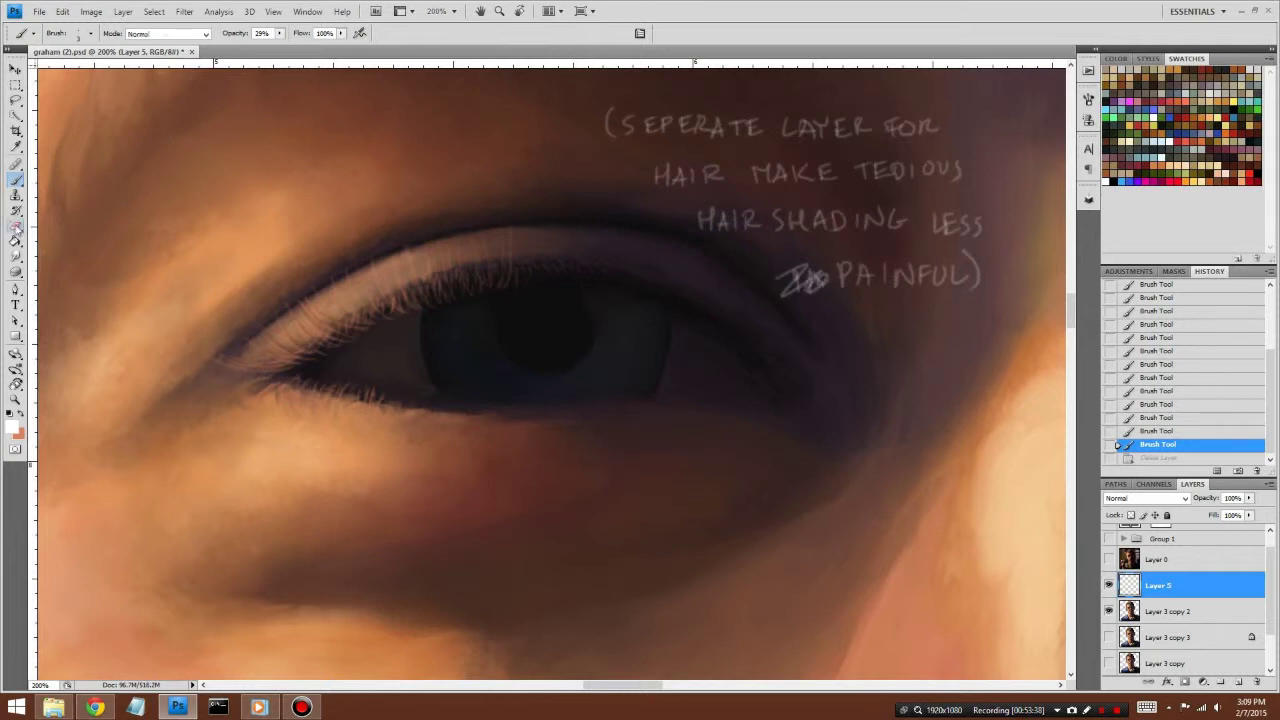
left_click_drag(292, 182, 336, 188)
Step: Erase the scribble and all lines of the handwritten note
key("e")
left_click_drag(605, 125, 940, 126)
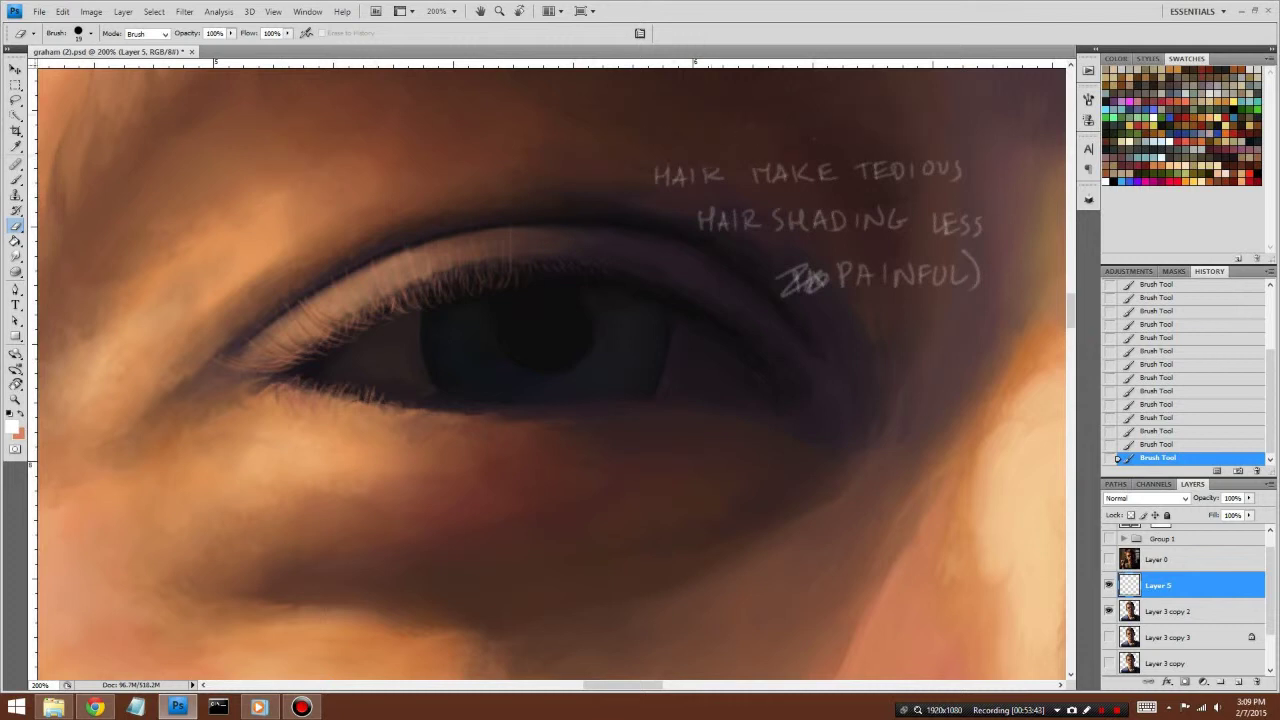
left_click_drag(650, 174, 965, 170)
left_click_drag(700, 220, 985, 222)
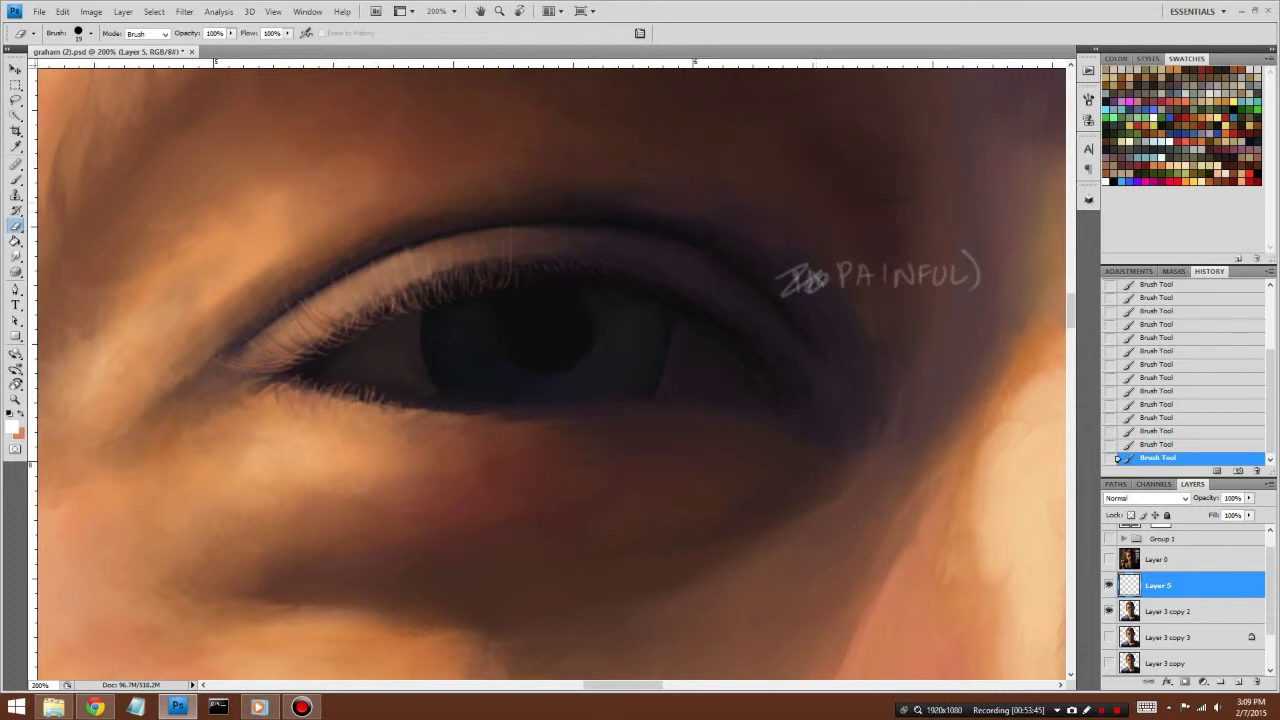
left_click_drag(780, 280, 975, 276)
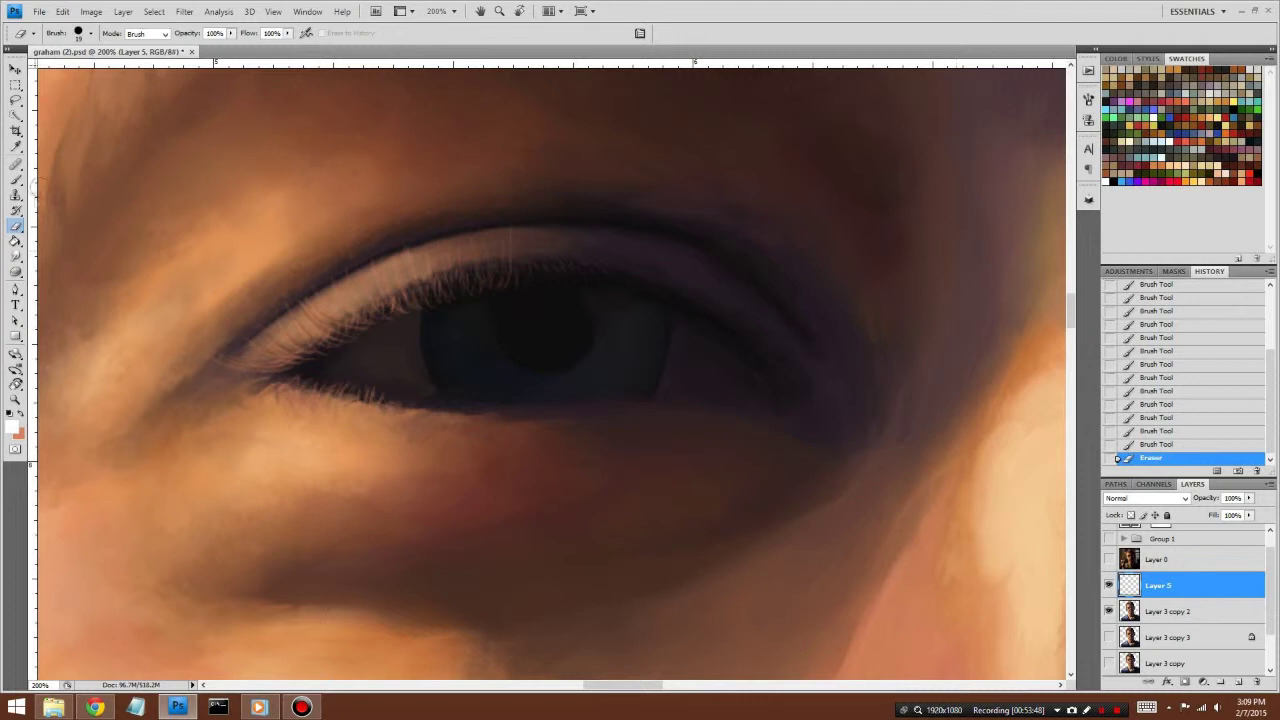
Step: Paint short salmon lash strokes along the upper eyelid
key("b")
left_click(25, 416)
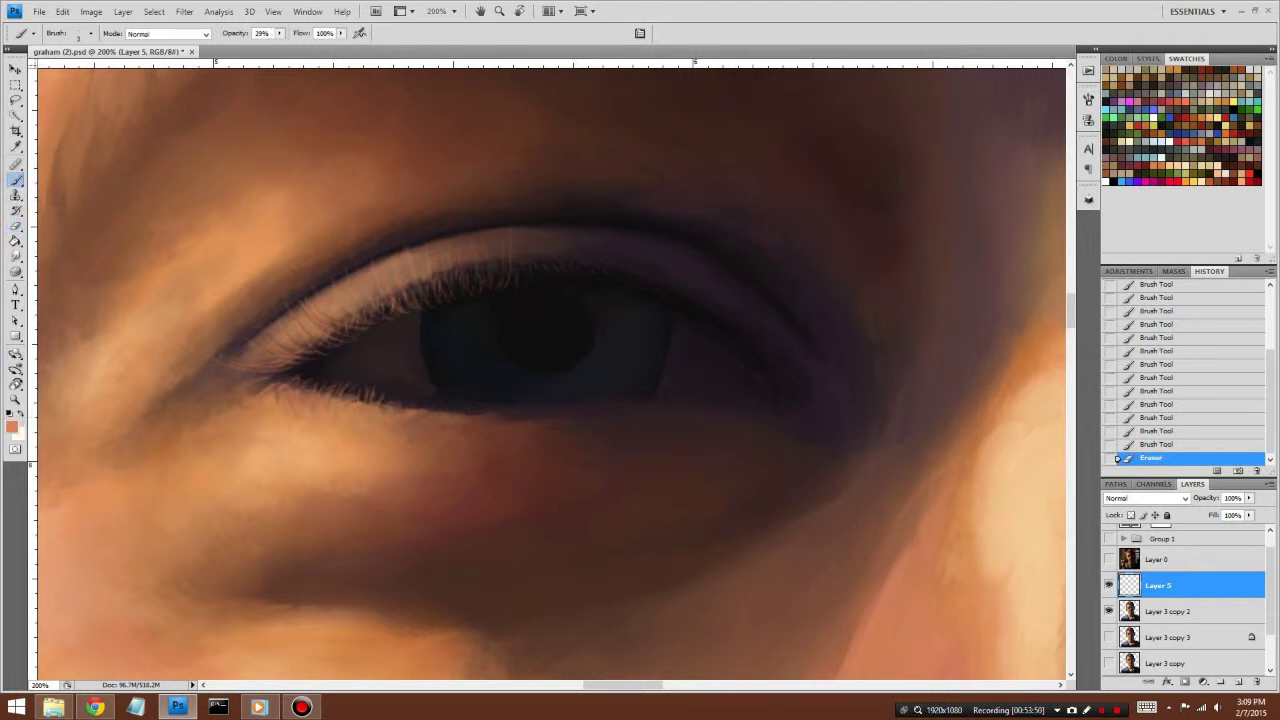
left_click_drag(531, 286, 526, 270)
left_click(525, 243)
left_click(528, 246)
left_click(528, 249)
left_click(517, 262)
left_click(490, 260)
left_click(491, 259)
Step: Dab faint strokes on the upper eyelid, then pick a light cream highlight colour
left_click(484, 265)
left_click(477, 256)
left_click(467, 246)
left_click(491, 248)
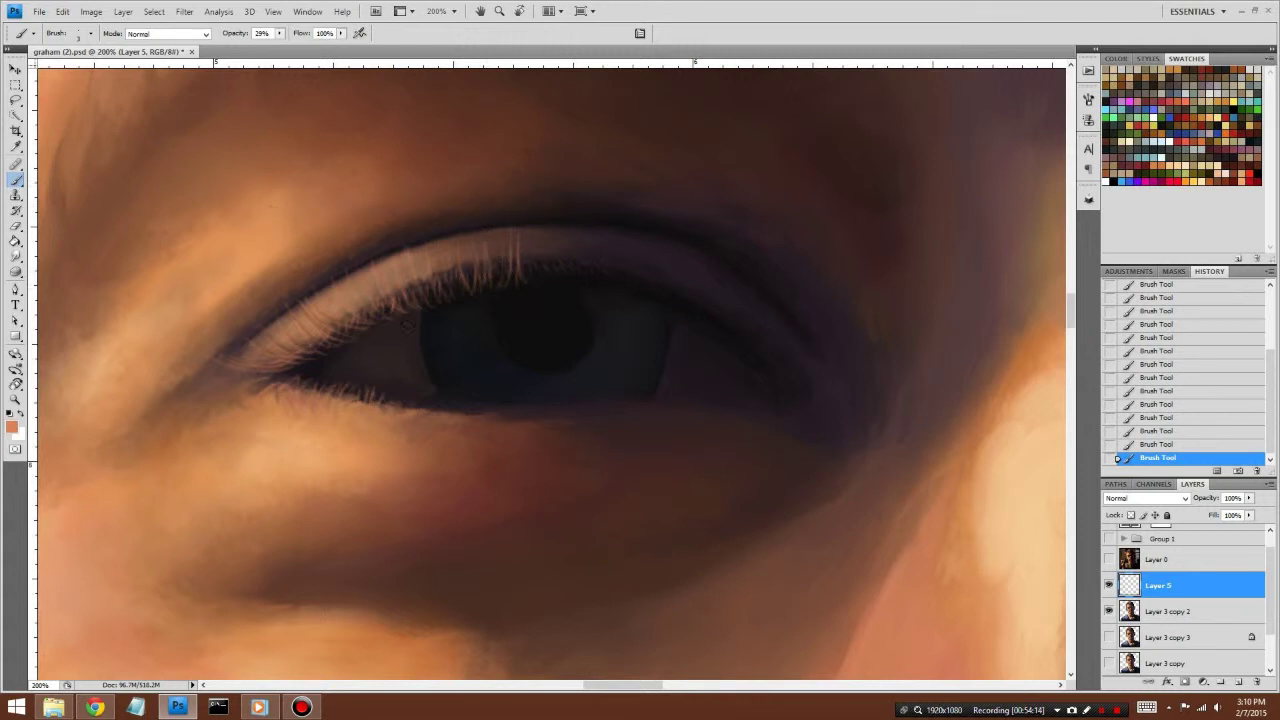
left_click(22, 420)
left_click(1190, 162)
left_click(90, 33)
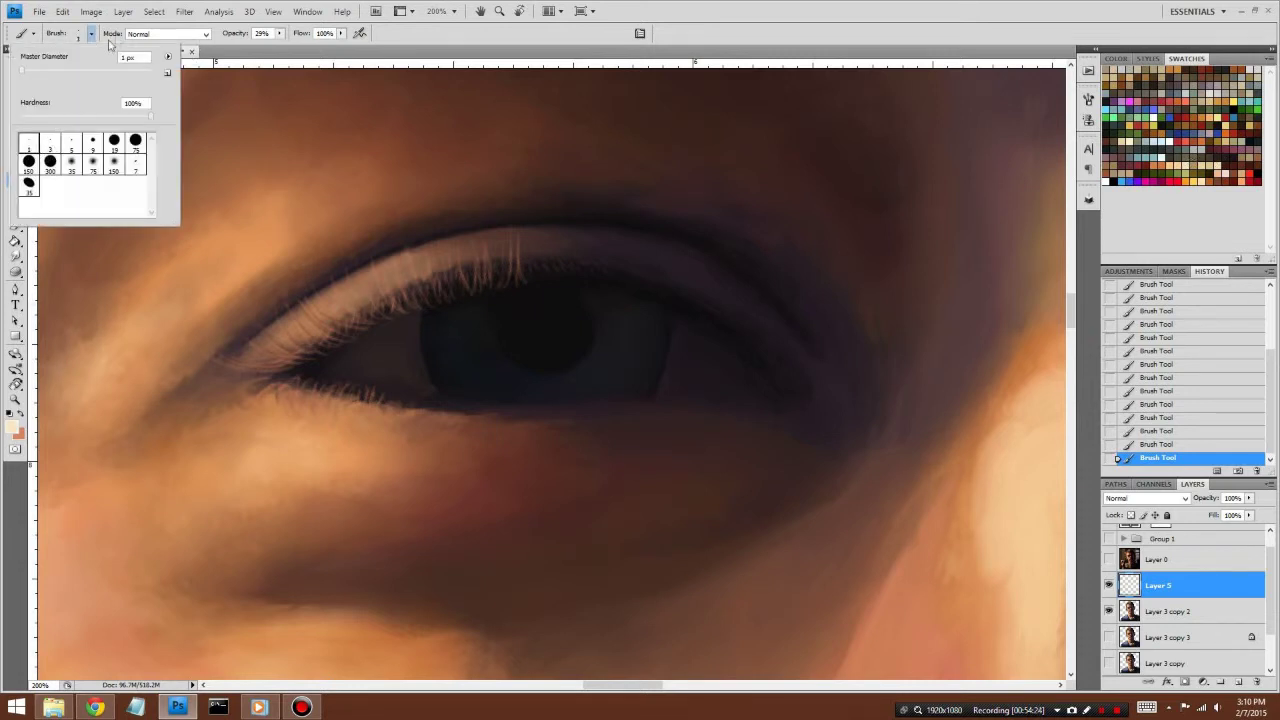
Step: With a 1 px brush, undo two strokes and draw fine lashes at the left corner's lower lid
key("Return")
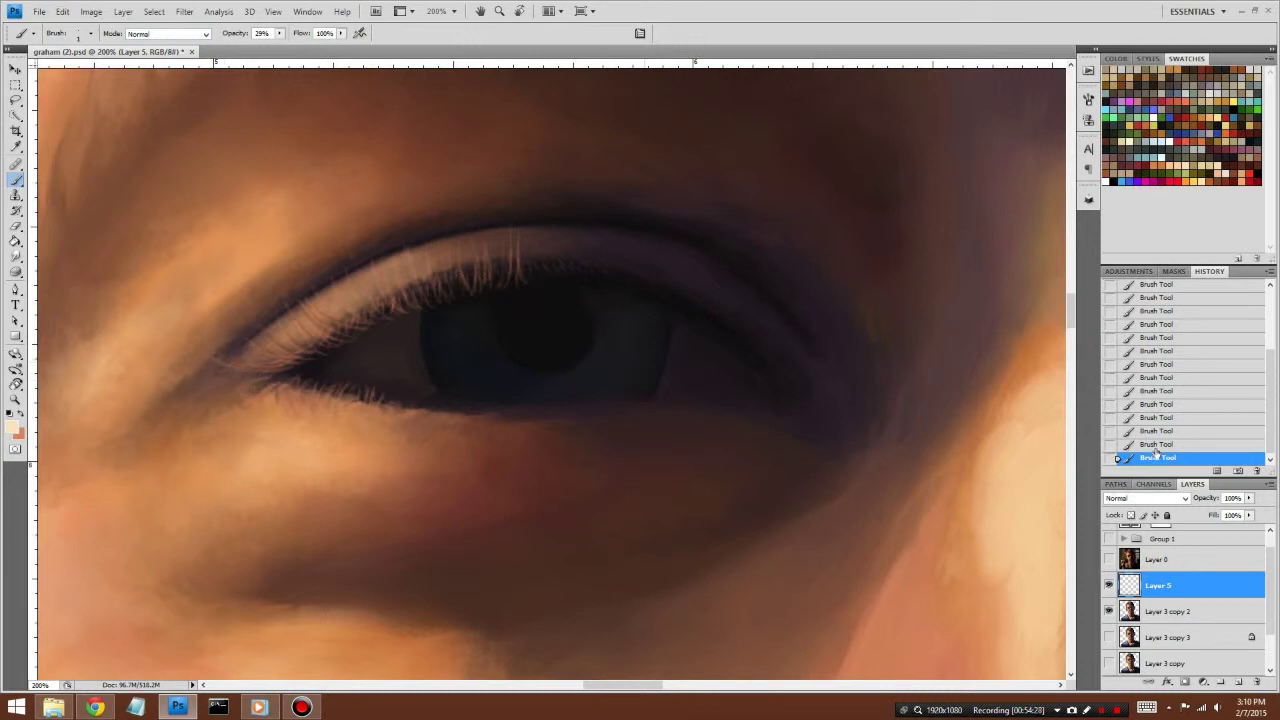
key("ctrl+alt+z")
key("ctrl+alt+z")
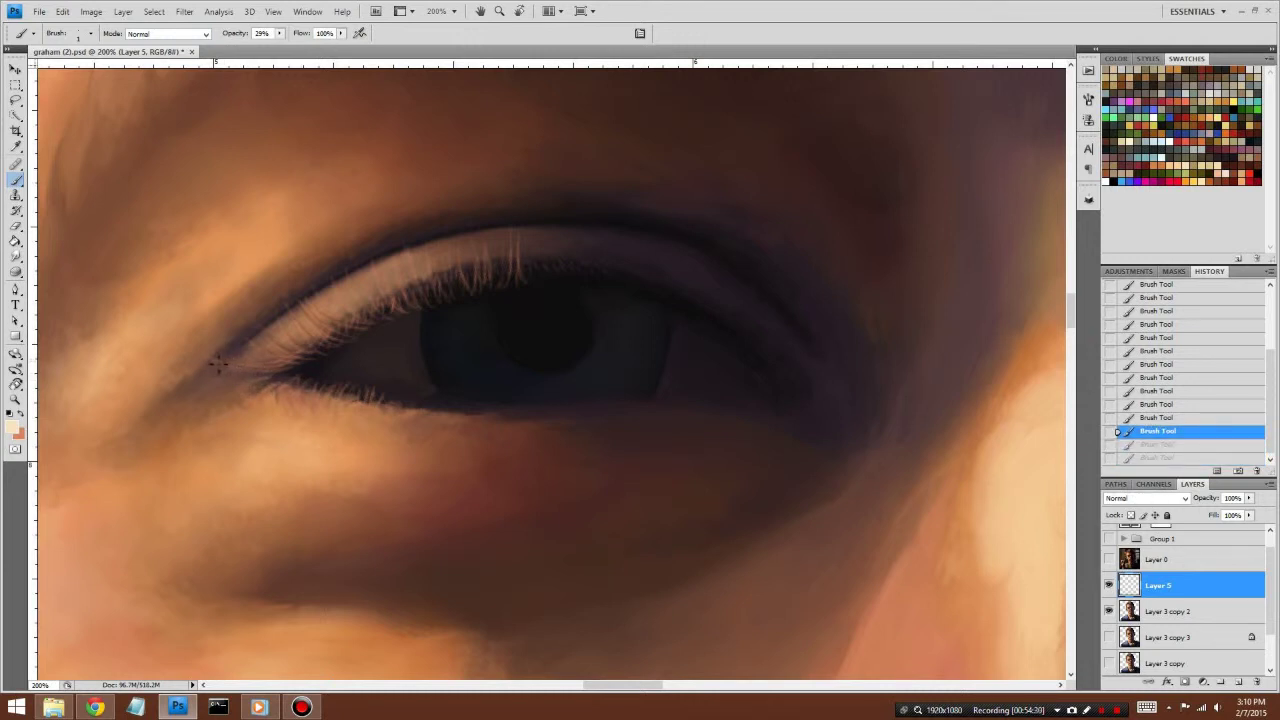
left_click(217, 365)
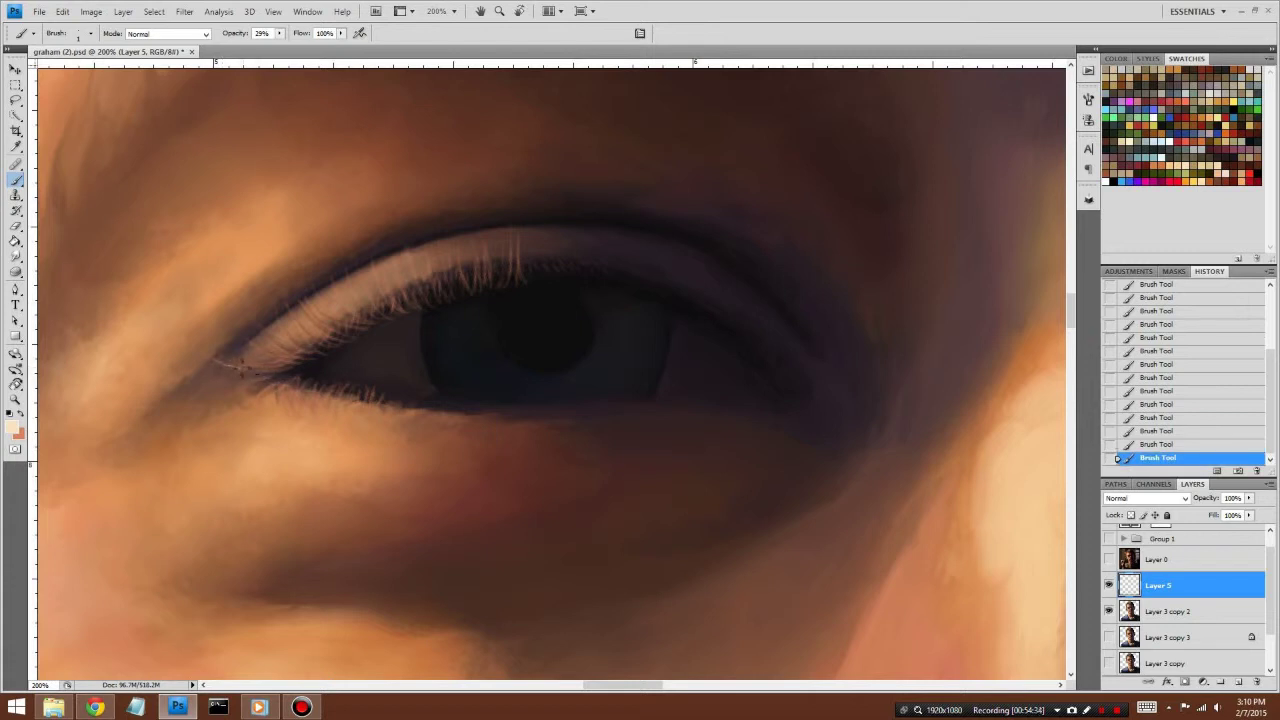
mouse_move(250, 370)
left_mouse_down()
mouse_move(268, 367)
mouse_move(237, 364)
left_mouse_up()
left_click_drag(256, 347, 272, 356)
left_click_drag(270, 346, 284, 346)
Step: Swap colours, raise the brush to 3 px, then return to light peach
left_click(20, 414)
left_click(91, 33)
left_click(55, 145)
left_click(23, 420)
left_click(90, 33)
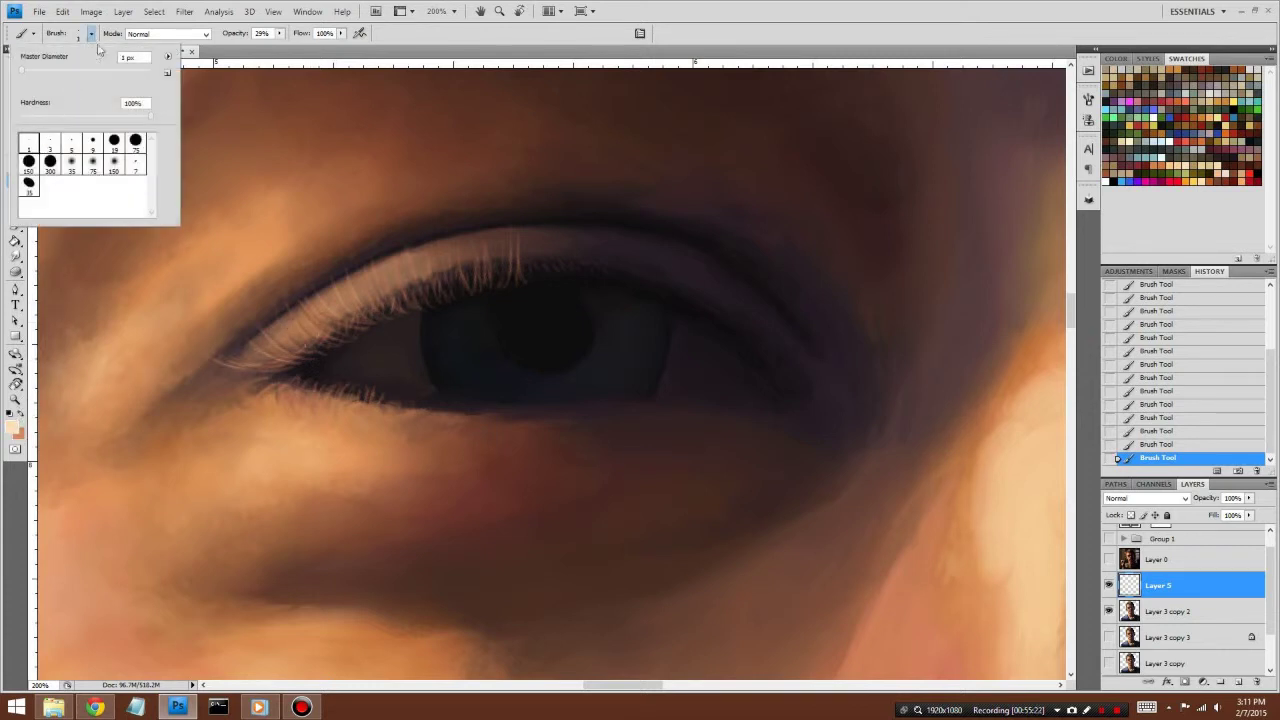
Step: Paint two short light hairs on the lower lashes with a 1 px brush
key("Return")
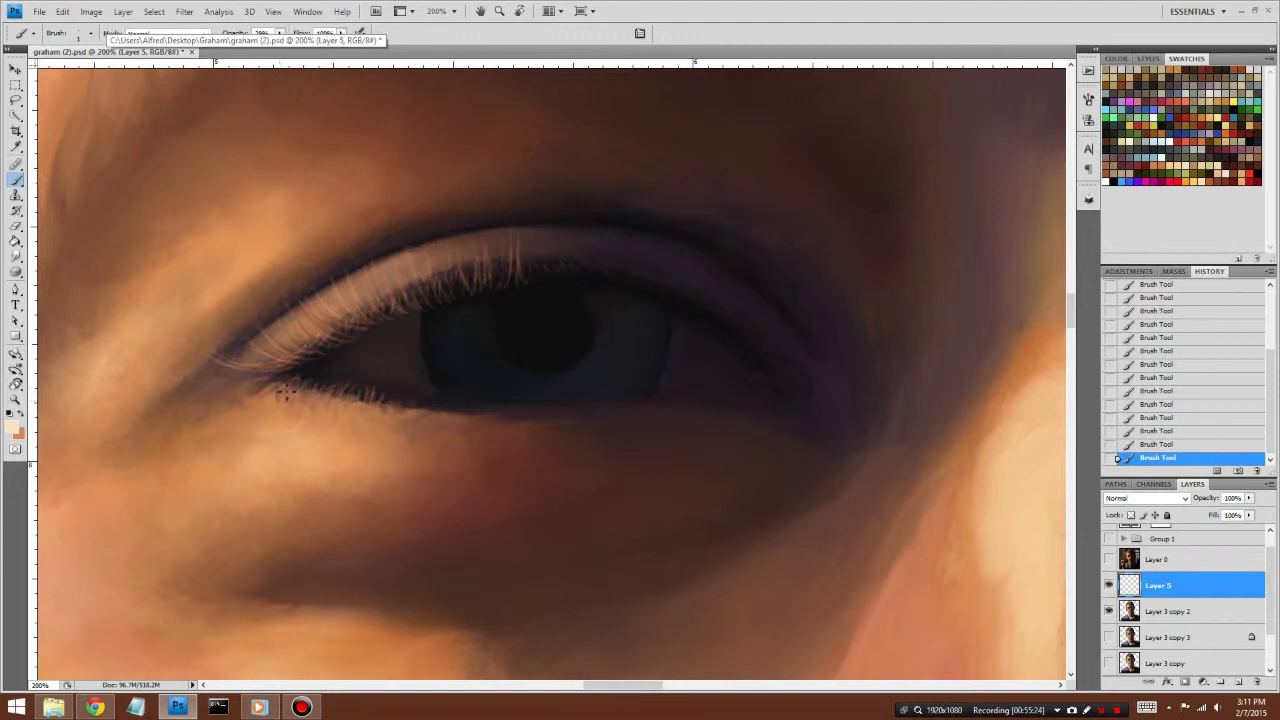
left_click_drag(280, 398, 289, 395)
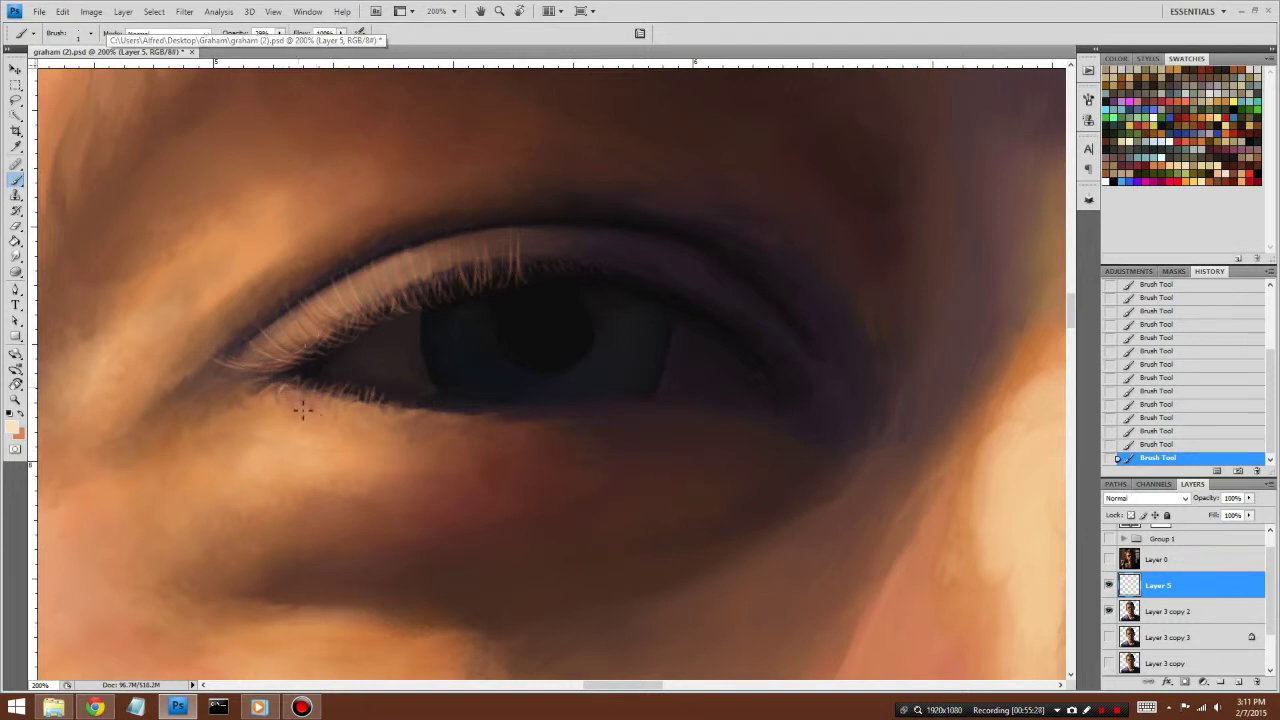
mouse_move(292, 399)
left_mouse_down()
mouse_move(305, 412)
mouse_move(258, 405)
mouse_move(290, 399)
left_mouse_up()
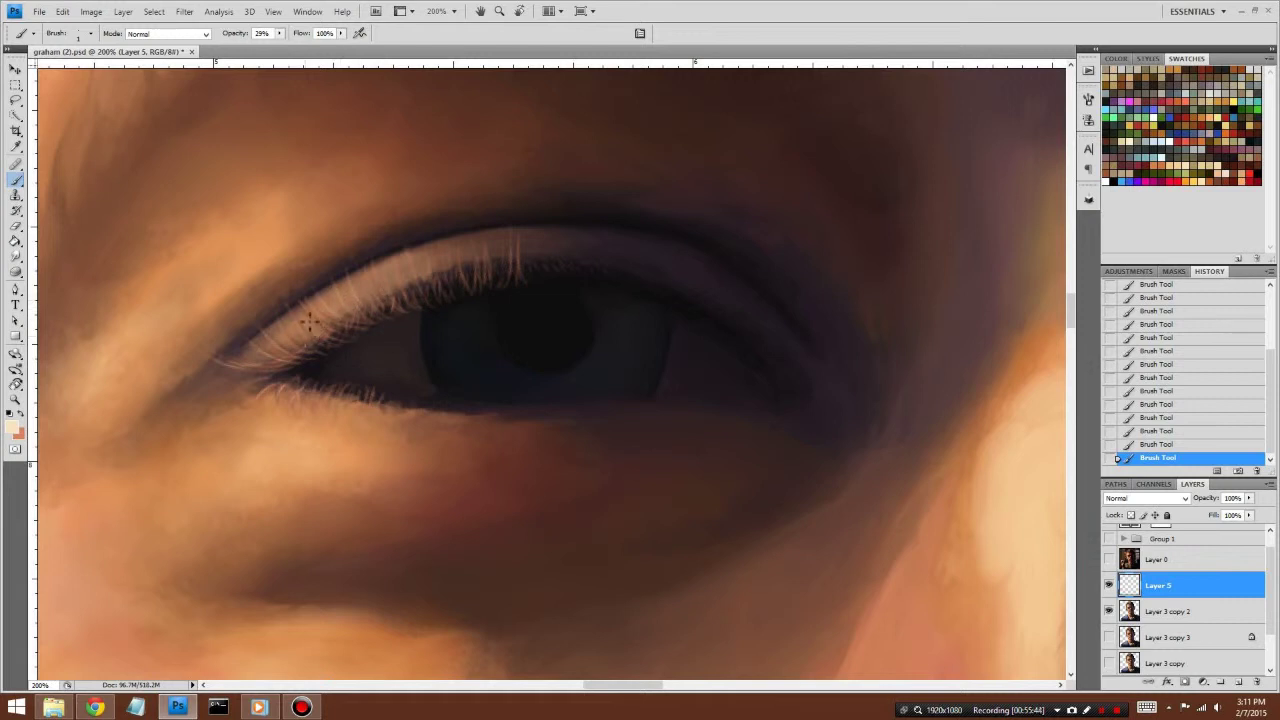
Step: Dab small highlights on the upper lashes, then revert them via History
left_click(312, 316)
left_click(317, 328)
left_click(314, 311)
left_click(328, 314)
left_click(305, 326)
left_click(1152, 404)
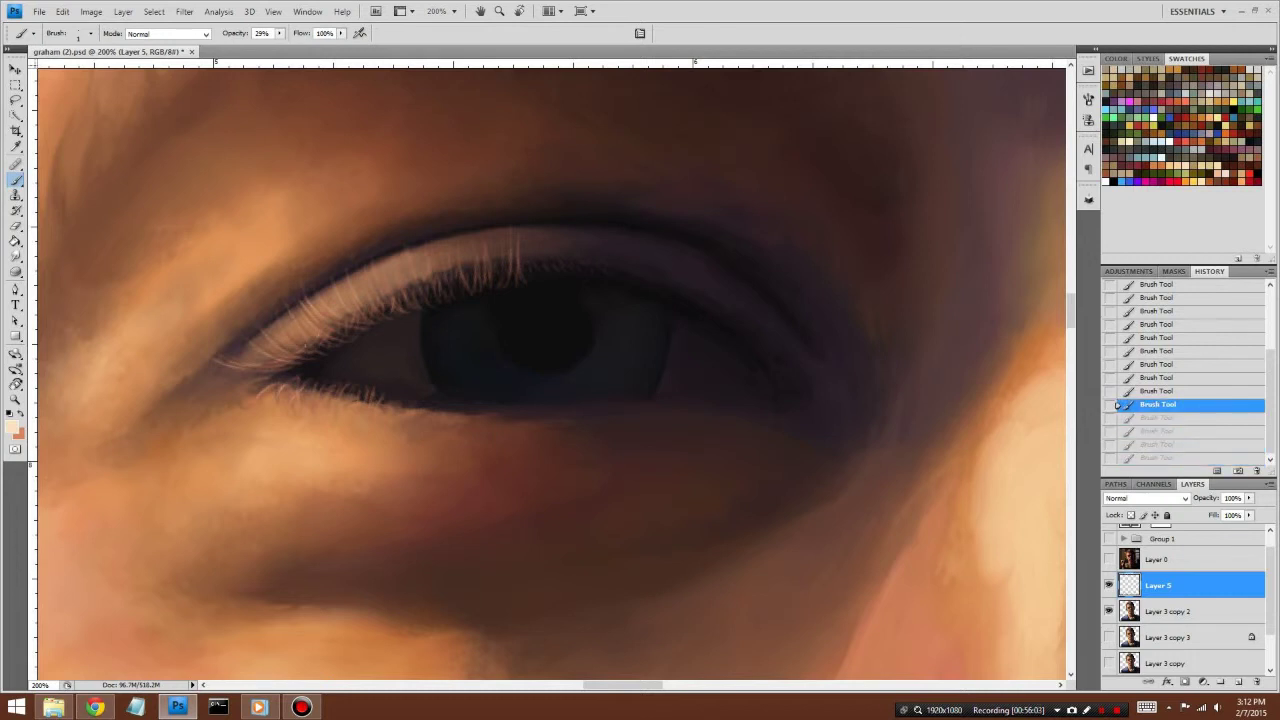
Step: Switch to salmon with a 3 px brush and paint short strokes along the lower lash line
left_click(292, 328)
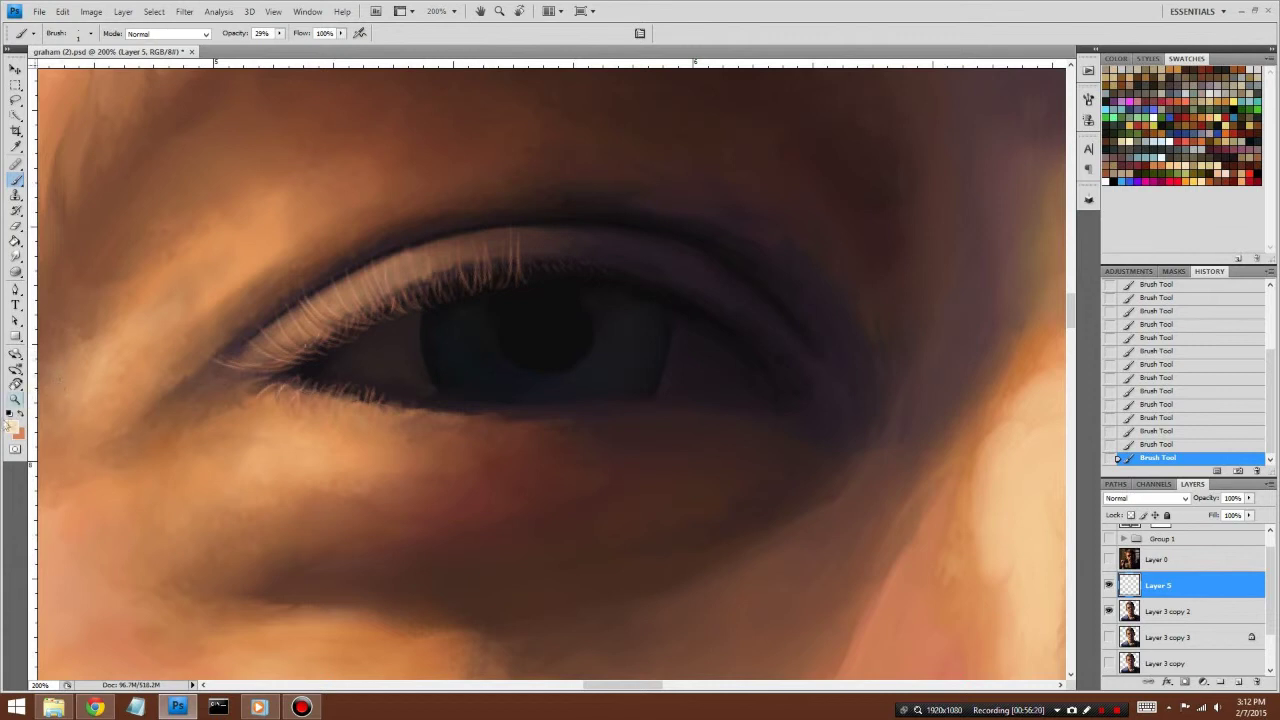
key("x")
left_click(80, 33)
left_click(57, 148)
key("Return")
left_click_drag(372, 402, 369, 398)
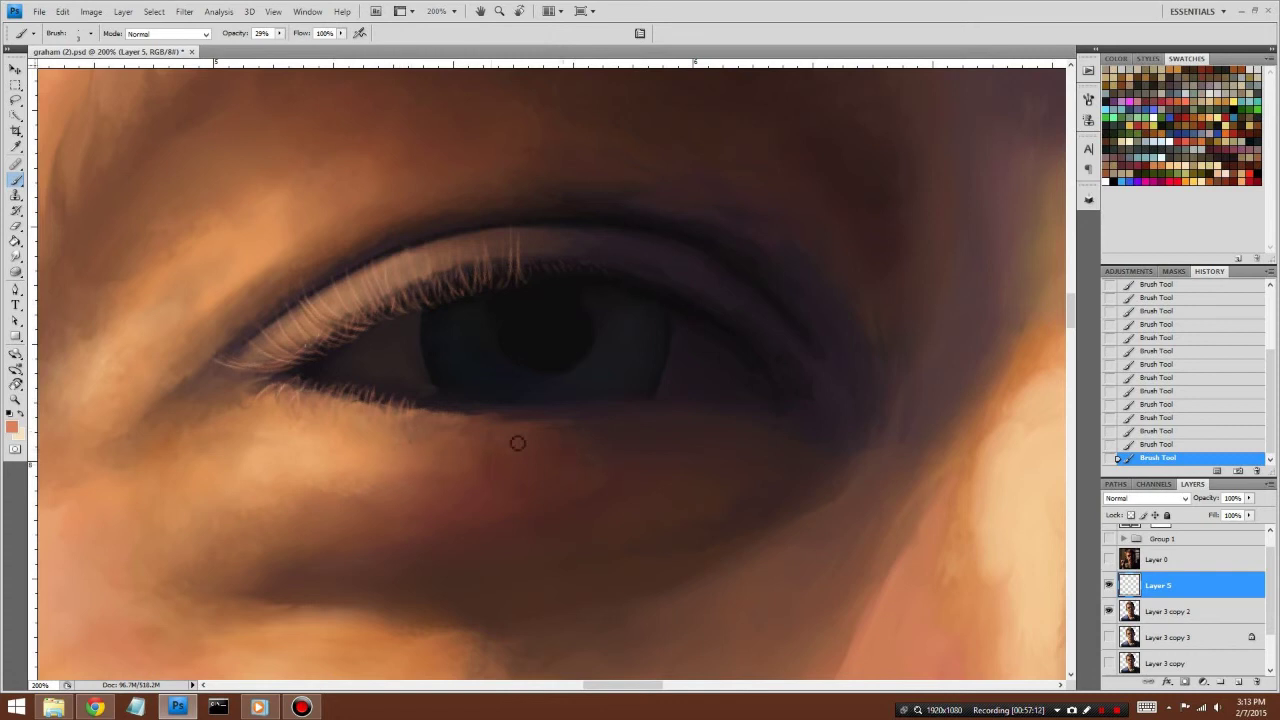
left_click_drag(383, 403, 373, 407)
left_click_drag(1150, 588, 1145, 616)
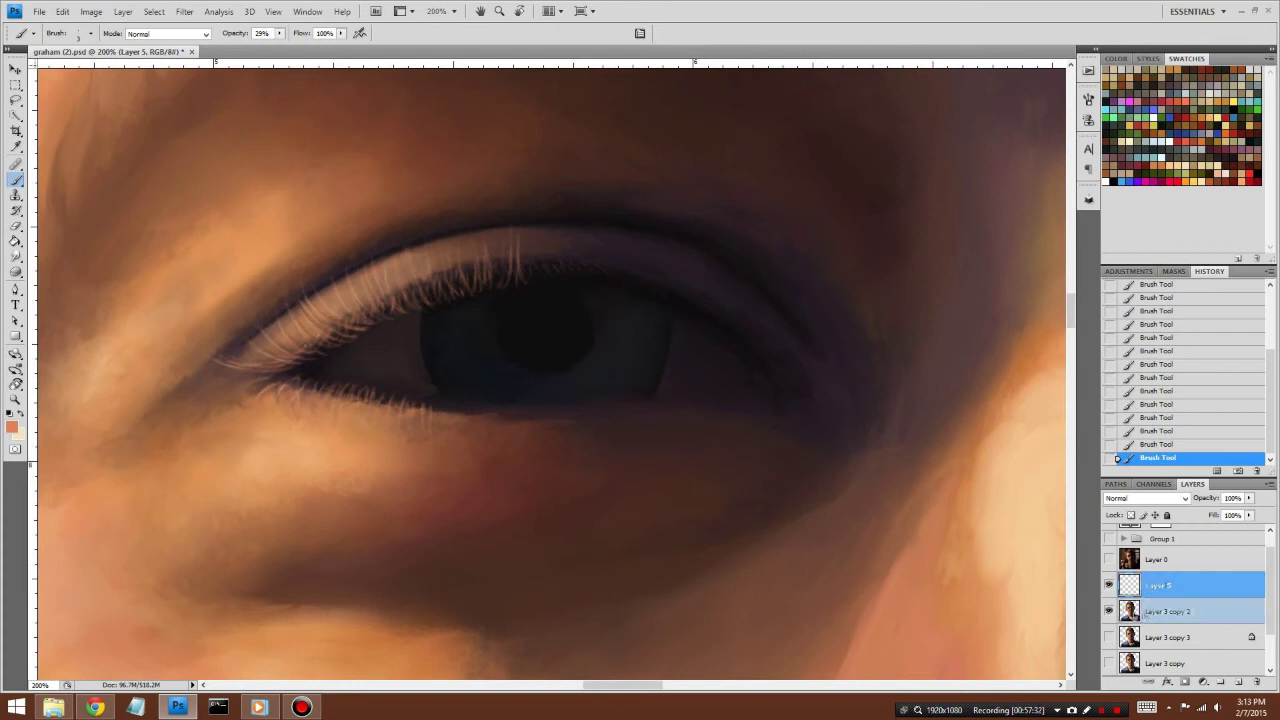
Step: Smudge the skin around the lids with a 9 px Smudge brush on Layer 3 copy 2
left_click(16, 256)
left_click(91, 33)
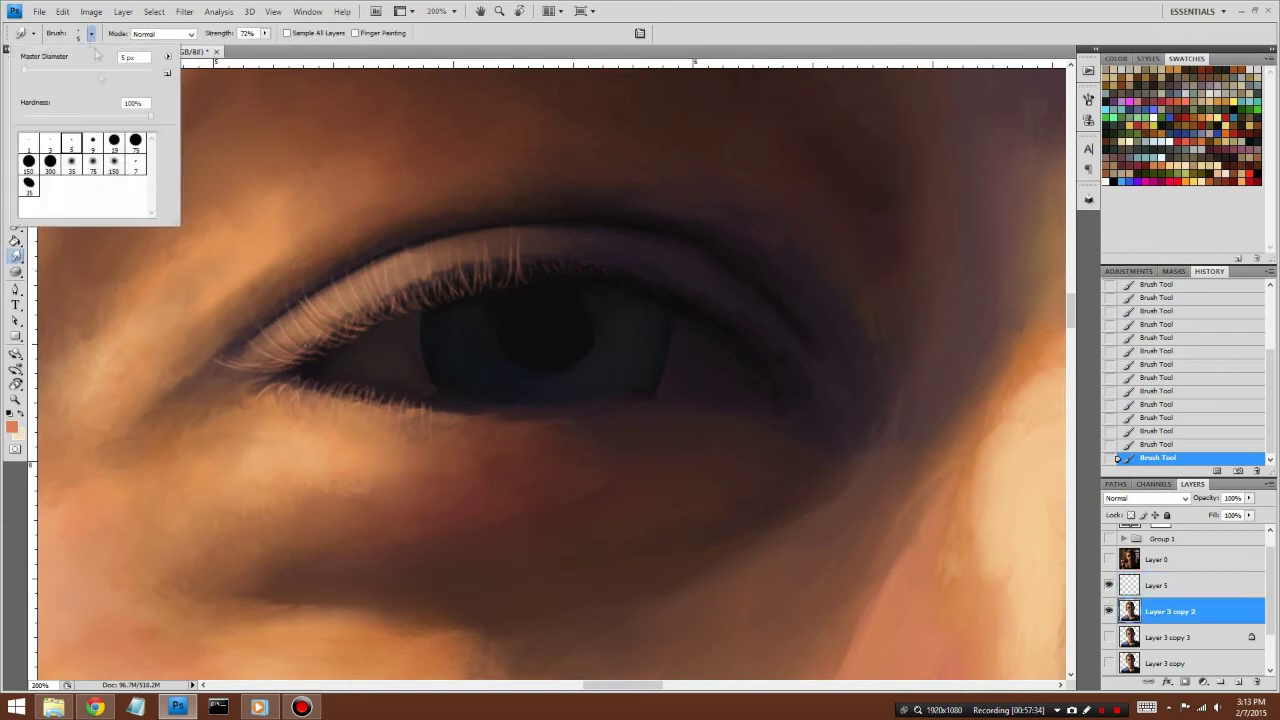
left_click(92, 142)
key("Return")
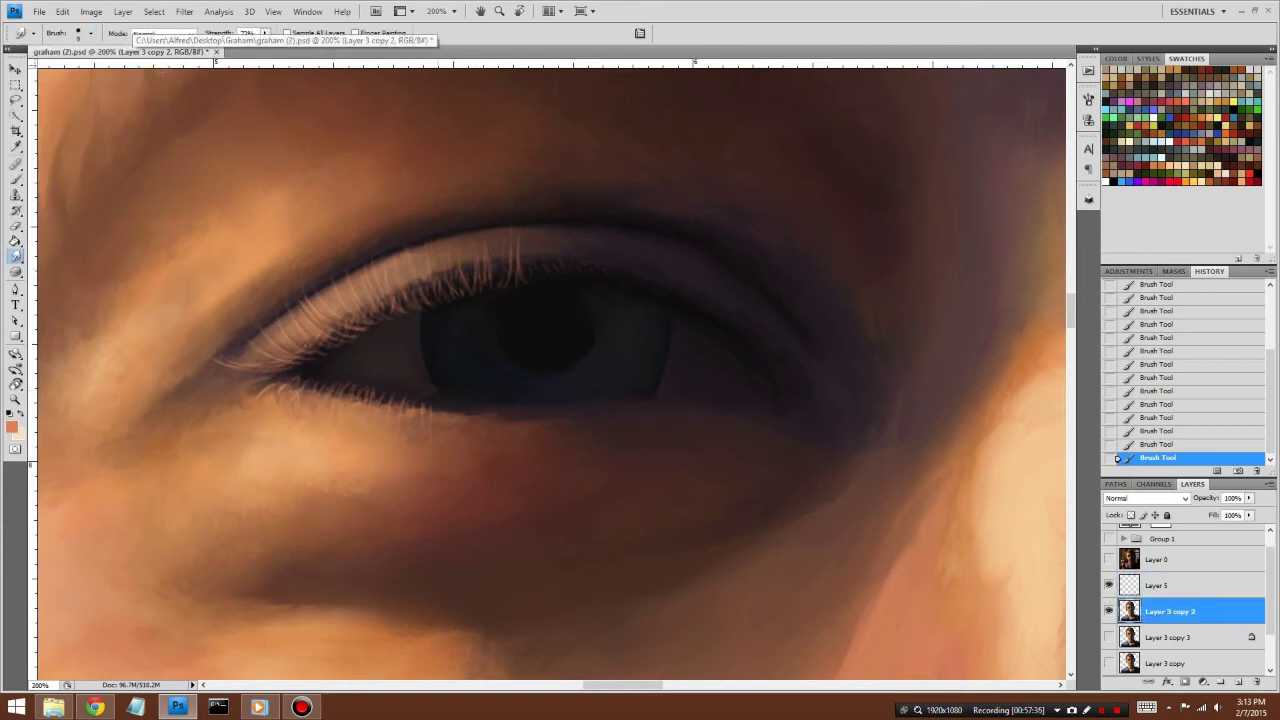
left_click_drag(560, 420, 620, 415)
left_click_drag(560, 420, 620, 415)
left_click_drag(560, 420, 620, 415)
left_click_drag(560, 420, 620, 415)
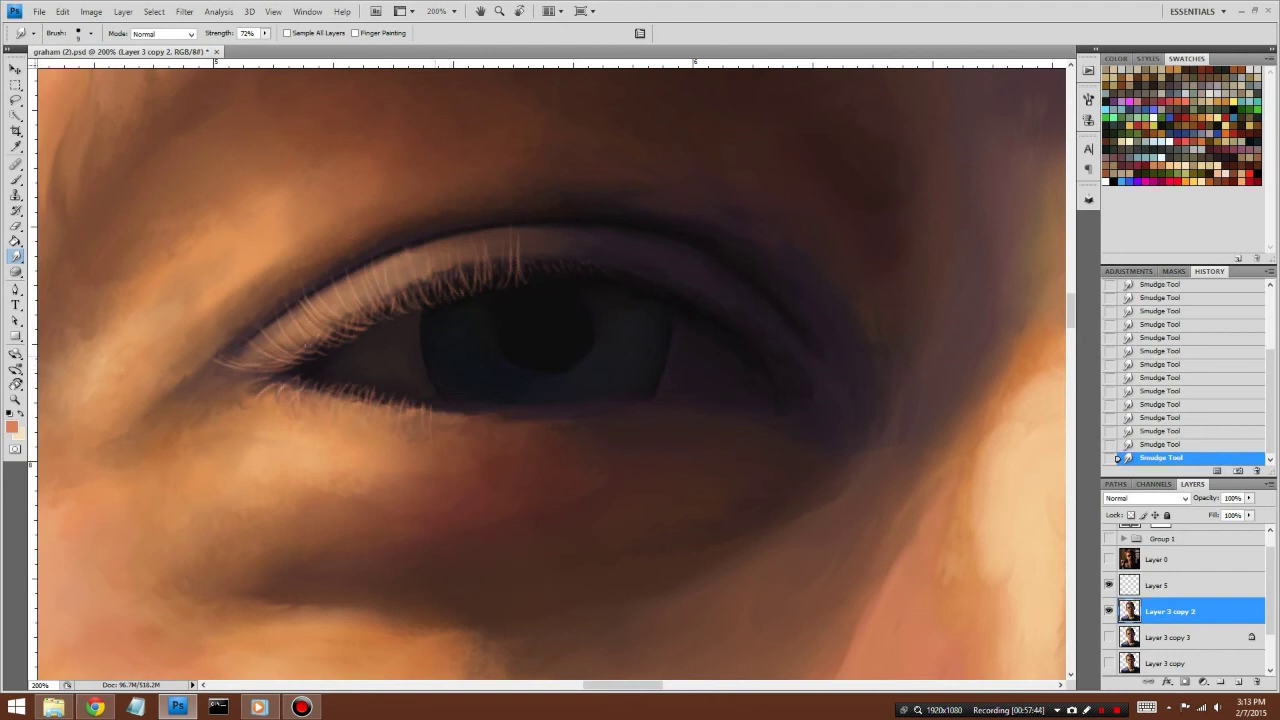